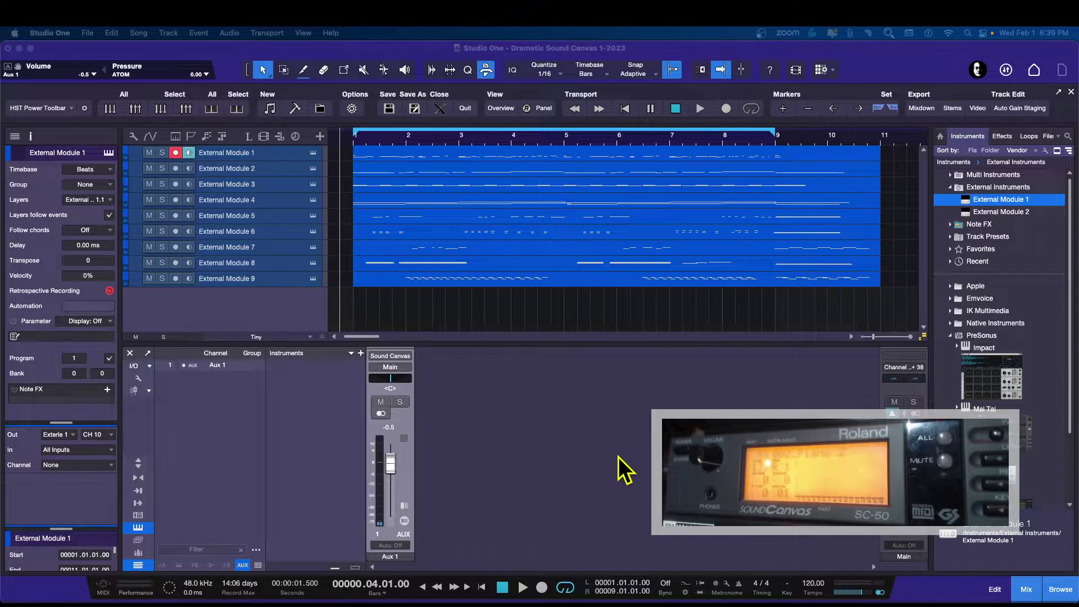
# Step: Check the Sound Canvas aux channel's input choices and leave them unchanged
pyautogui.click(409, 464)
pyautogui.click(402, 355)
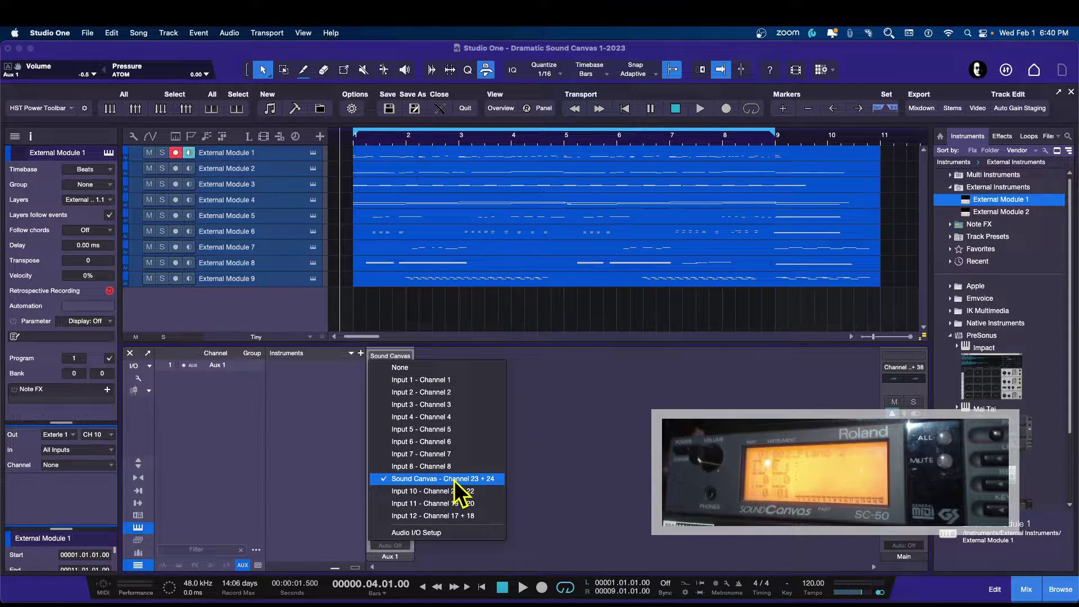
pyautogui.click(578, 453)
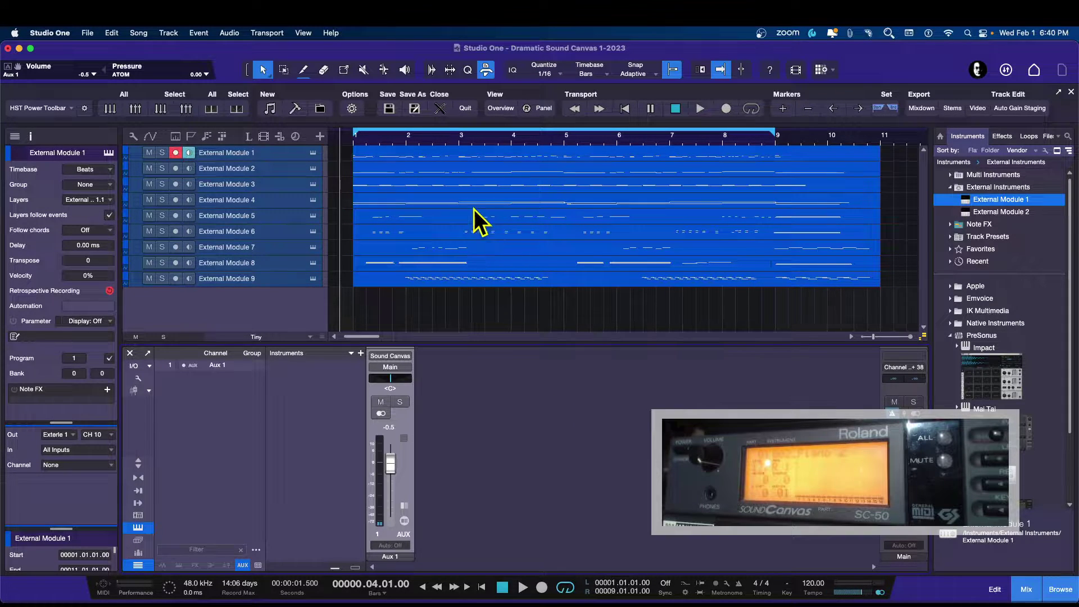
# Step: Play the song and set the Aux 1 fader to +0.2 dB, then stop
pyautogui.press('space')
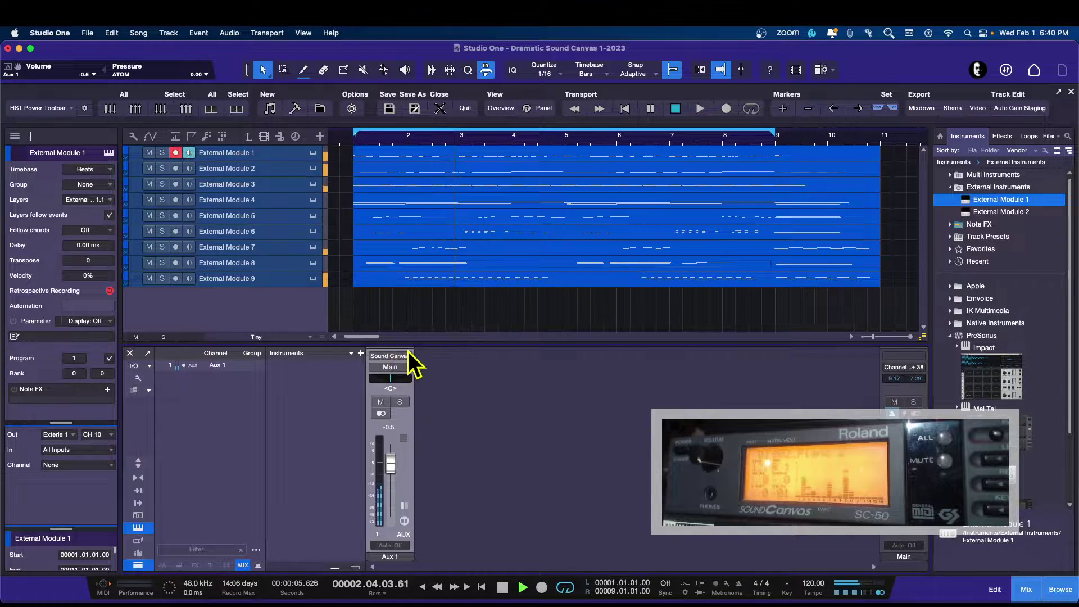
pyautogui.moveTo(390, 464); pyautogui.dragTo(385, 494)
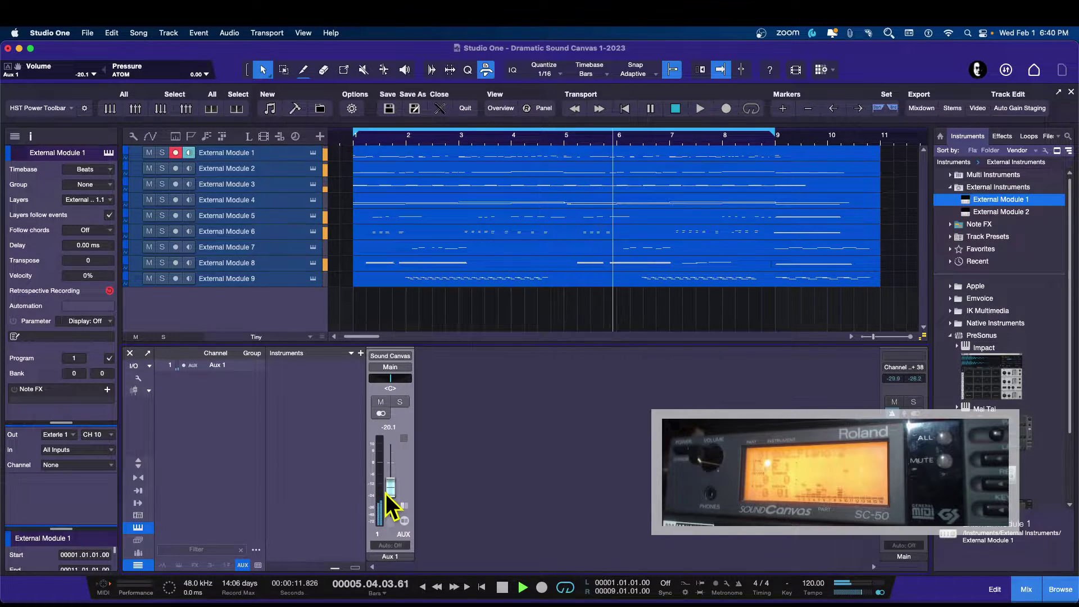
pyautogui.moveTo(386, 493); pyautogui.dragTo(391, 463)
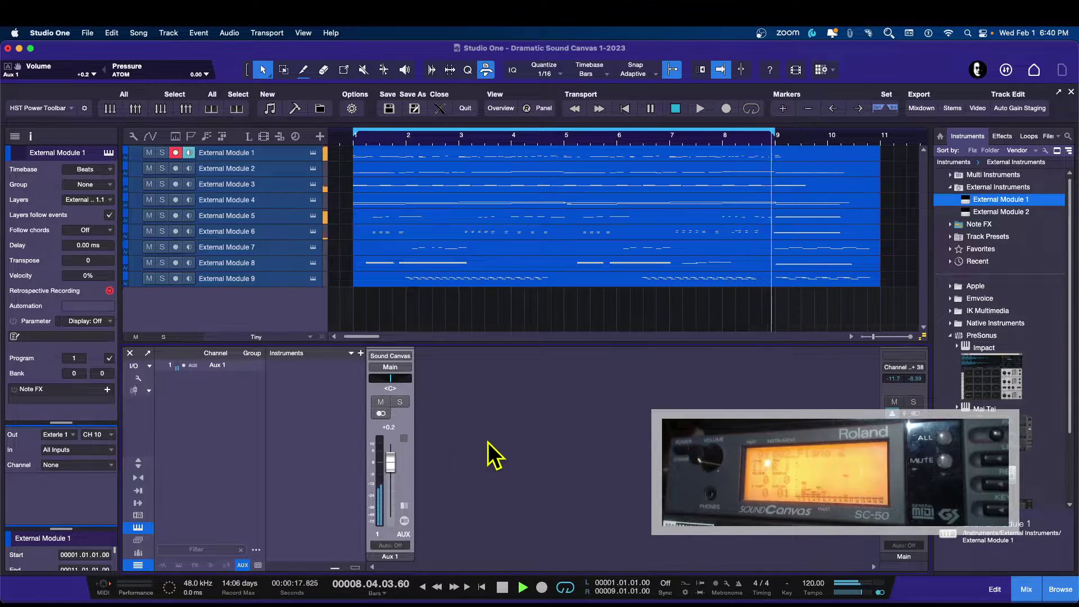
pyautogui.press('space')
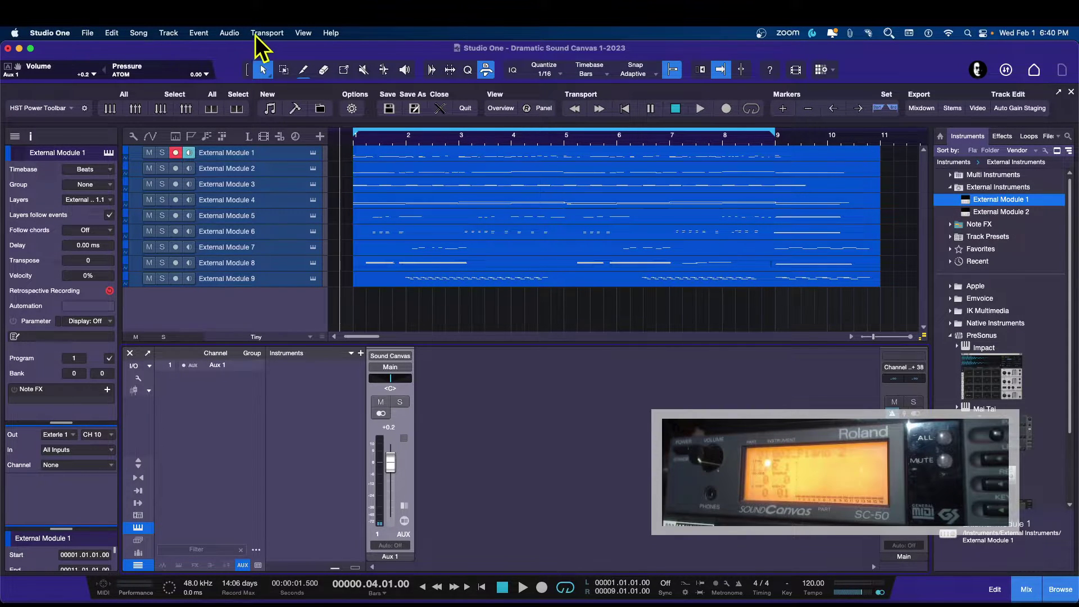
pyautogui.click(138, 35)
pyautogui.click(165, 303)
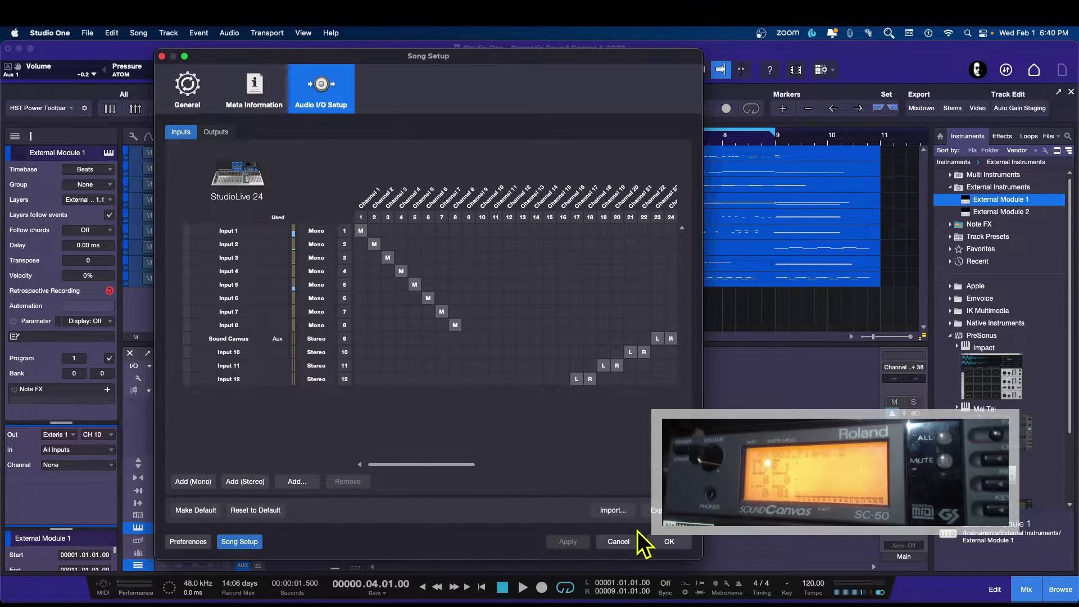
pyautogui.click(620, 540)
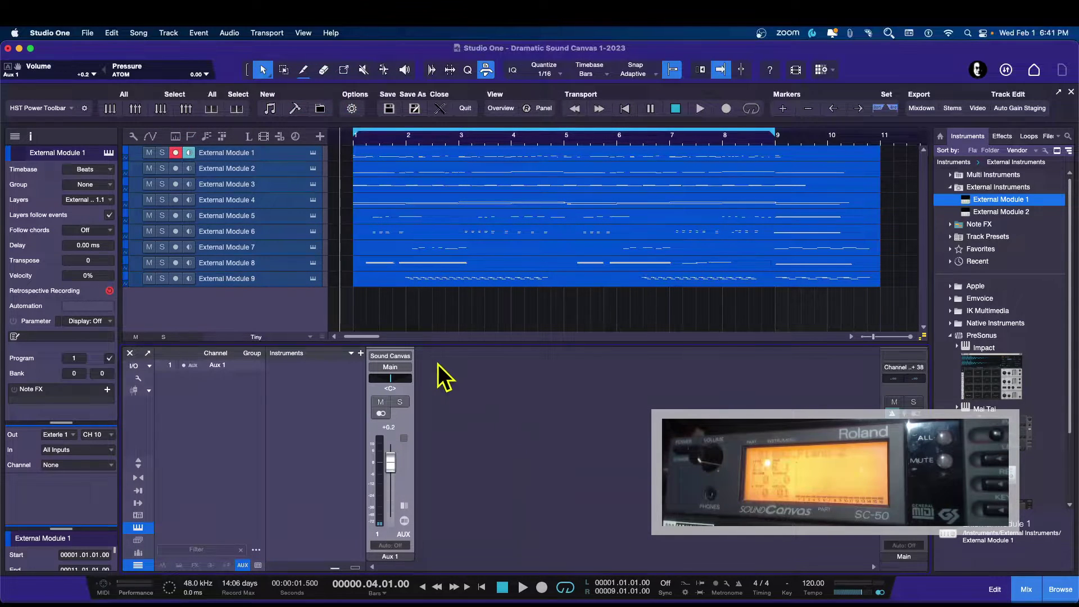
# Step: Enlarge the mix console and glance at the channel options
pyautogui.moveTo(449, 344); pyautogui.dragTo(448, 315)
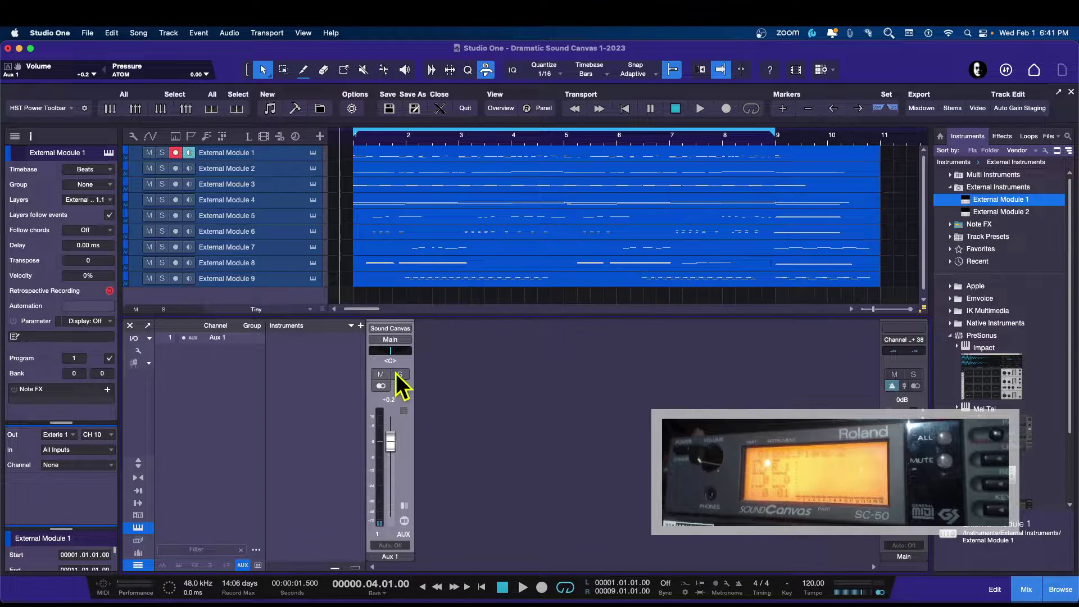
pyautogui.rightClick(555, 374)
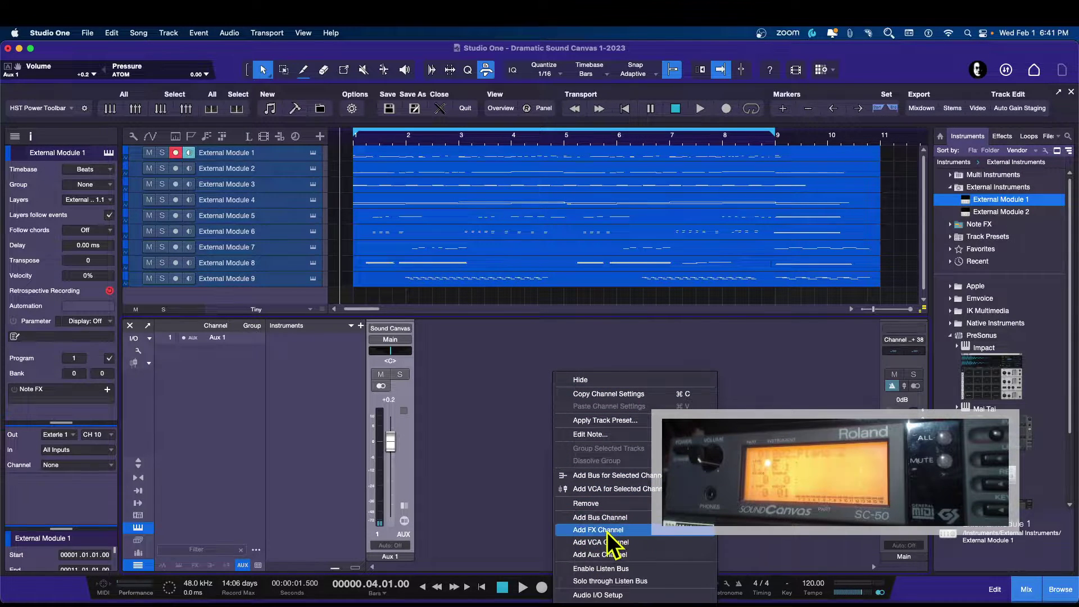
pyautogui.click(606, 557)
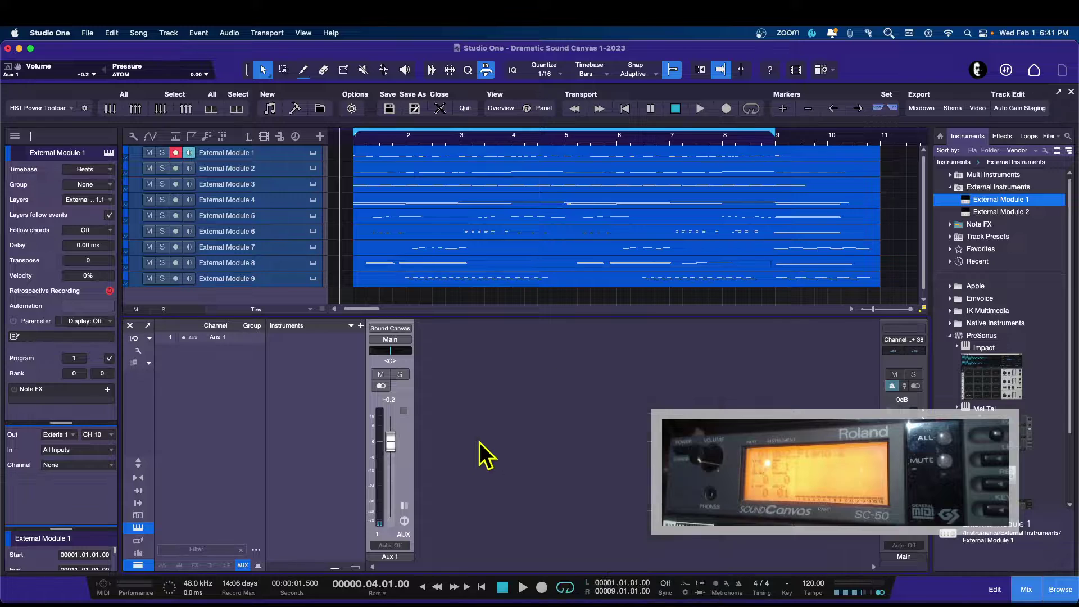
# Step: Confirm the aux channel's output and Sound Canvas input, then play and reset Aux 1 to 0 dB
pyautogui.click(392, 340)
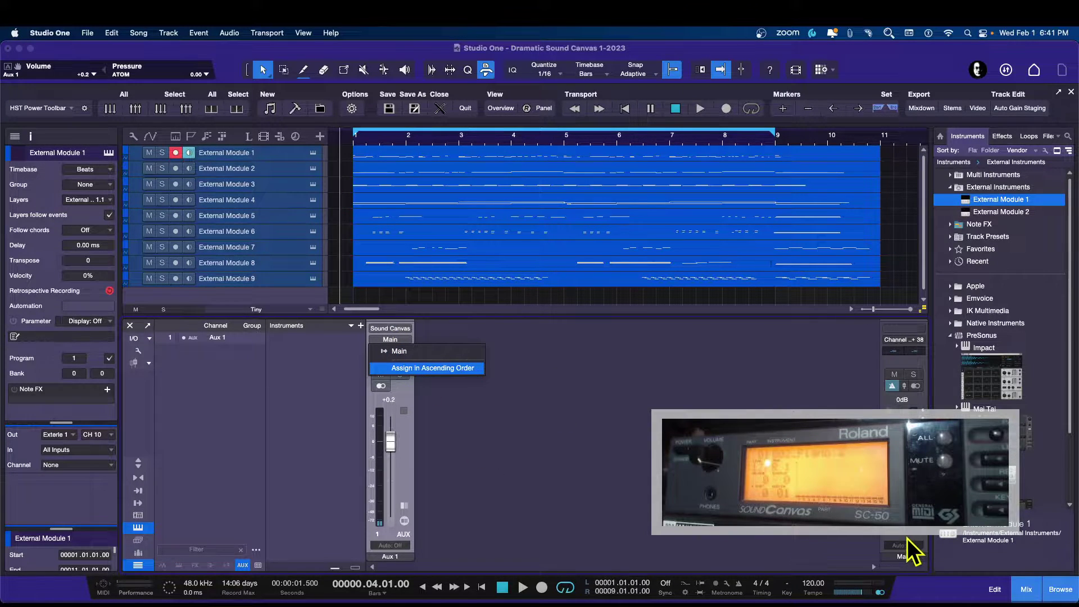
pyautogui.click(420, 342)
pyautogui.click(394, 328)
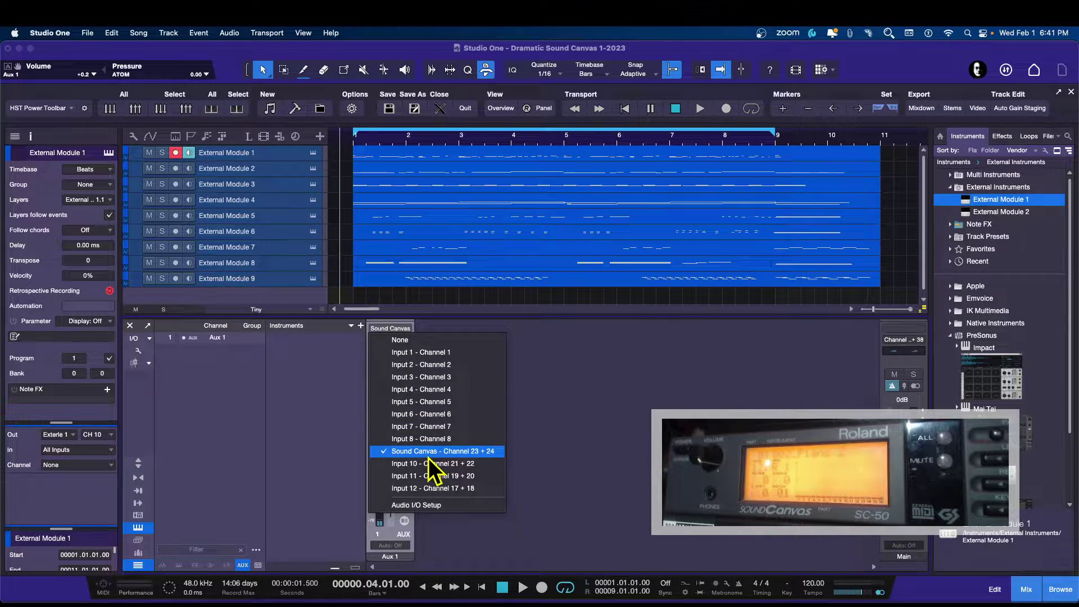
pyautogui.click(558, 435)
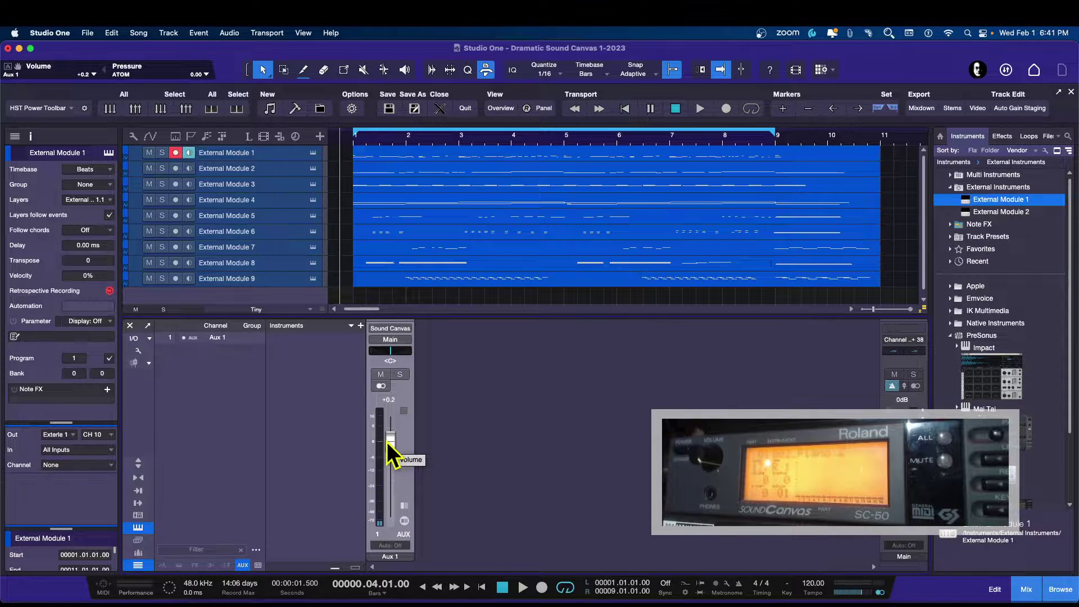
pyautogui.press('space')
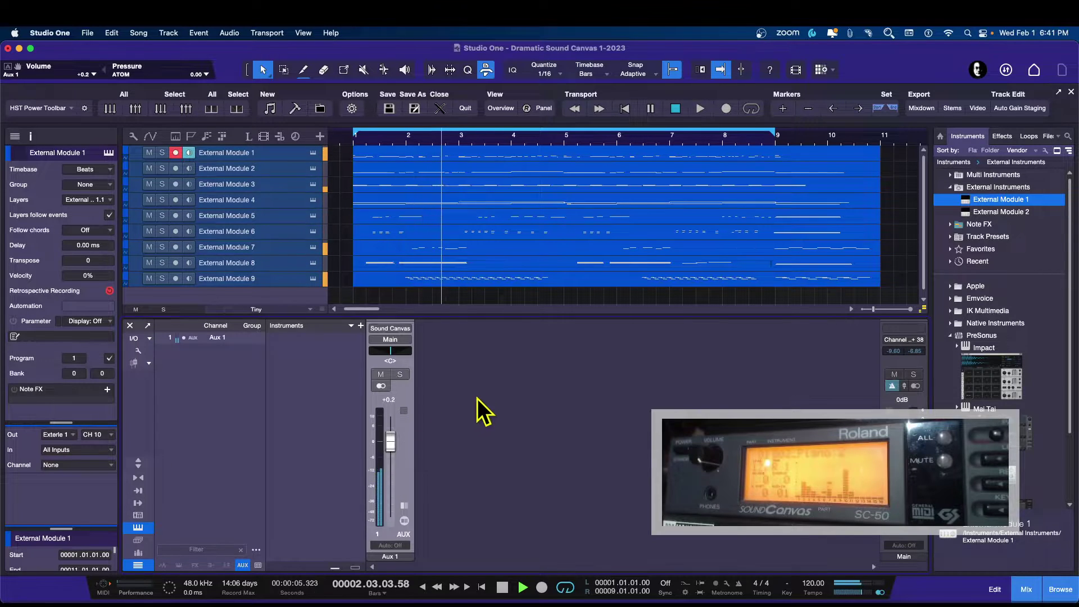
pyautogui.keyDown('super'); pyautogui.click(390, 443); pyautogui.keyUp('super')
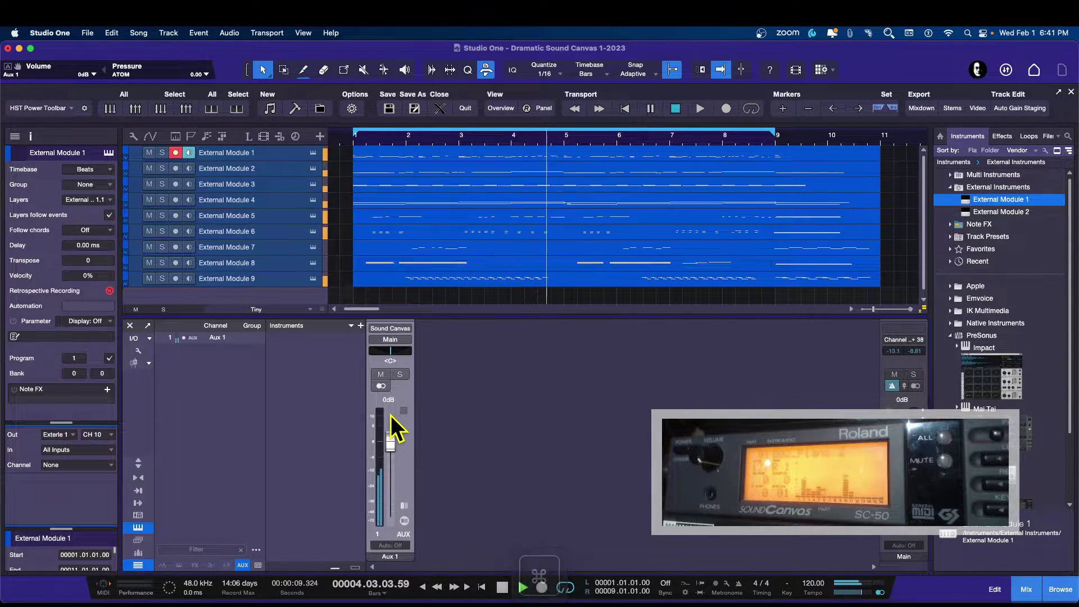
# Step: Stop, briefly replay, and stop the song again
pyautogui.press('space')
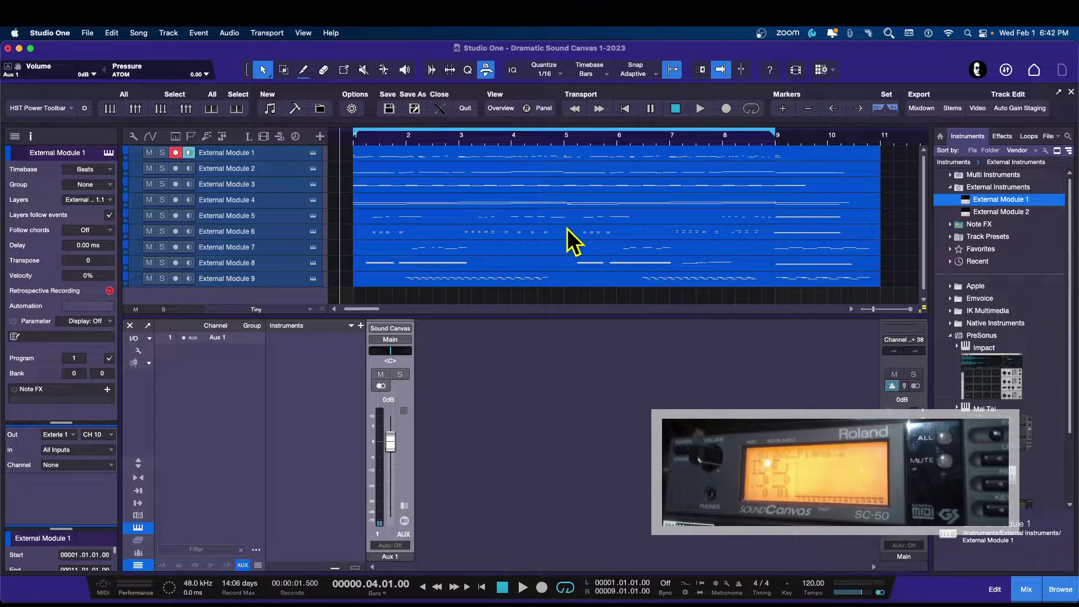
pyautogui.press('space')
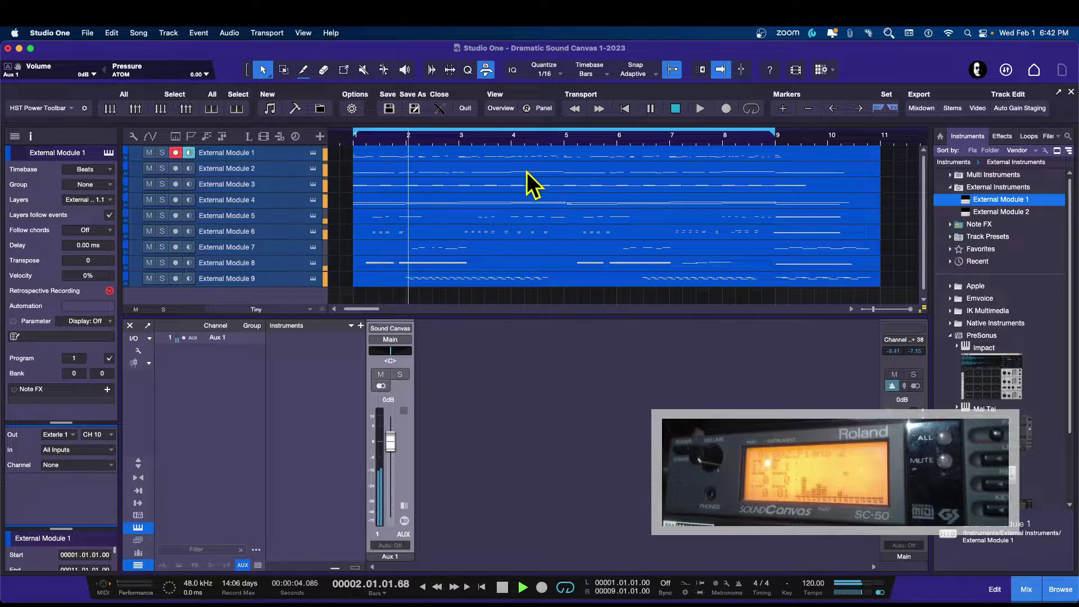
pyautogui.press('space')
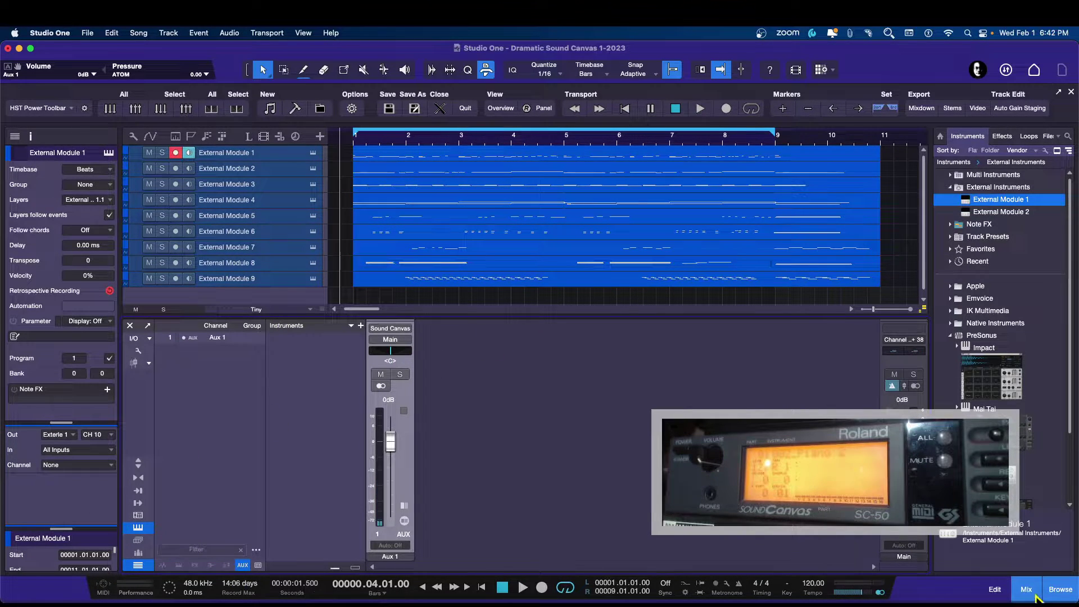
# Step: Close the mix console with F3 and make the nine track rows taller to reveal MIDI channels
pyautogui.press('F3')
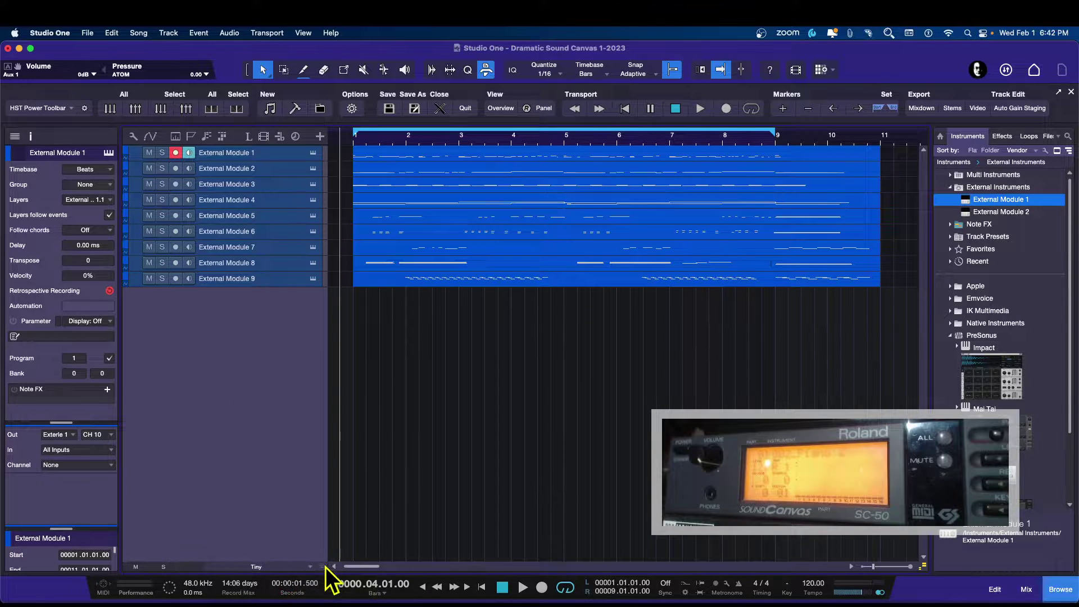
pyautogui.moveTo(321, 551); pyautogui.dragTo(318, 530)
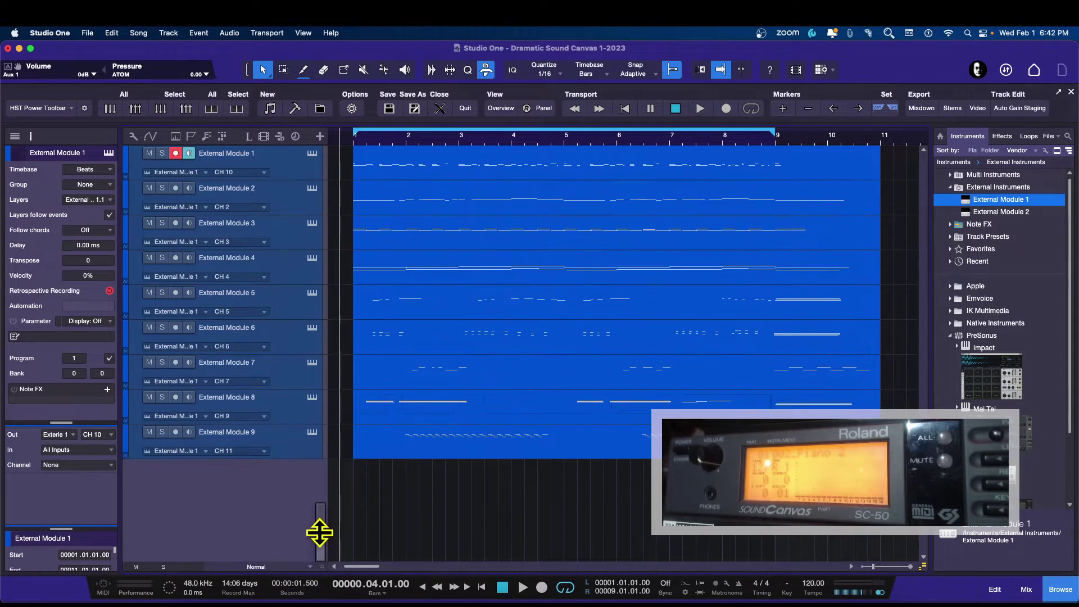
pyautogui.click(505, 166)
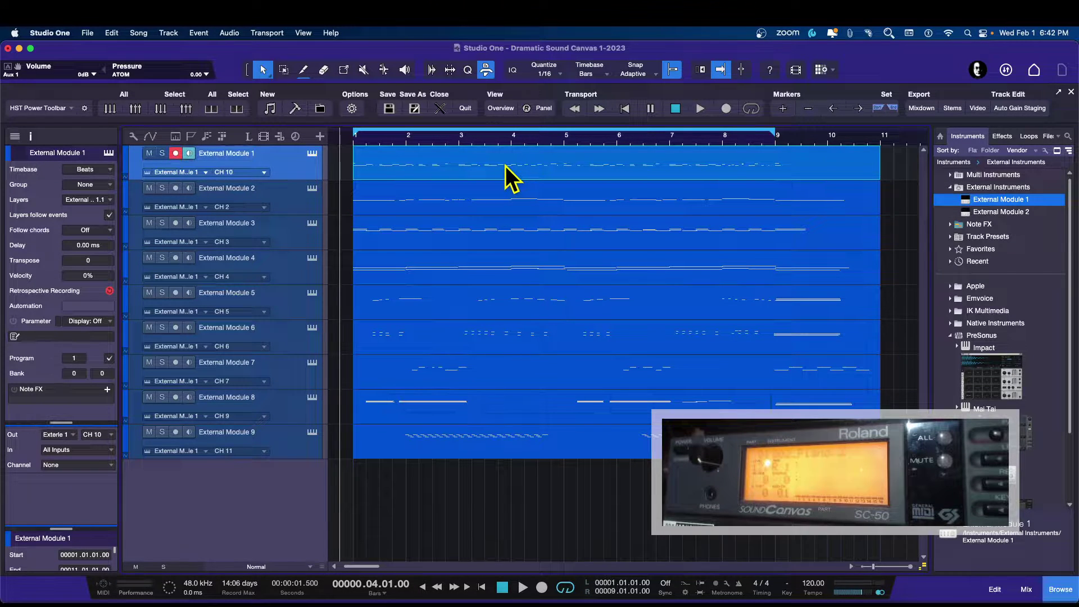
# Step: Bounce External Module 1's event, keeping Sound Canvas as record input and previewing its level
pyautogui.rightClick(477, 167)
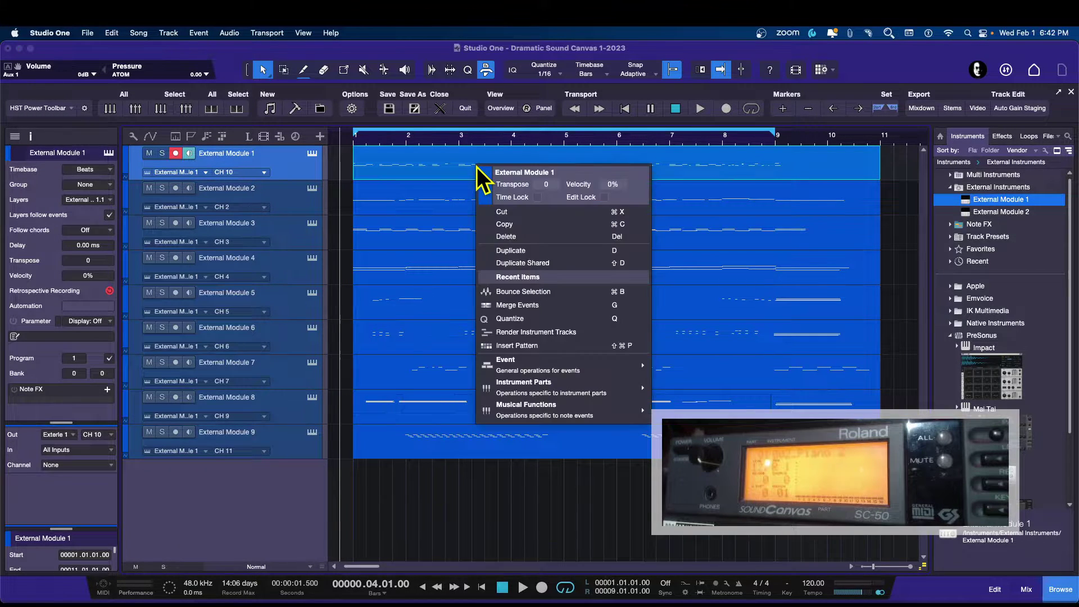
pyautogui.click(530, 293)
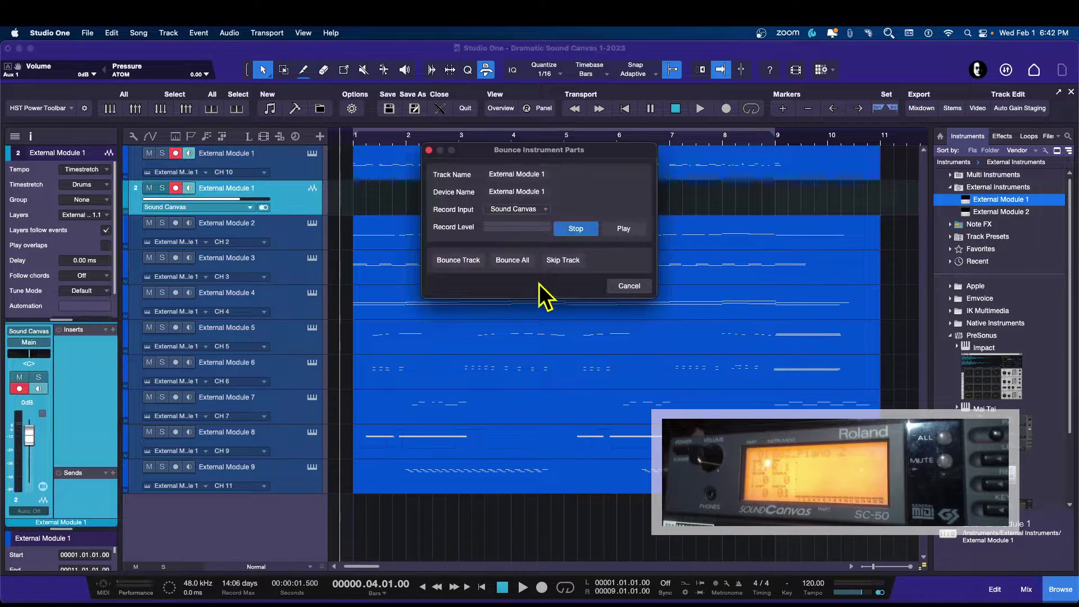
pyautogui.moveTo(589, 157); pyautogui.dragTo(608, 295)
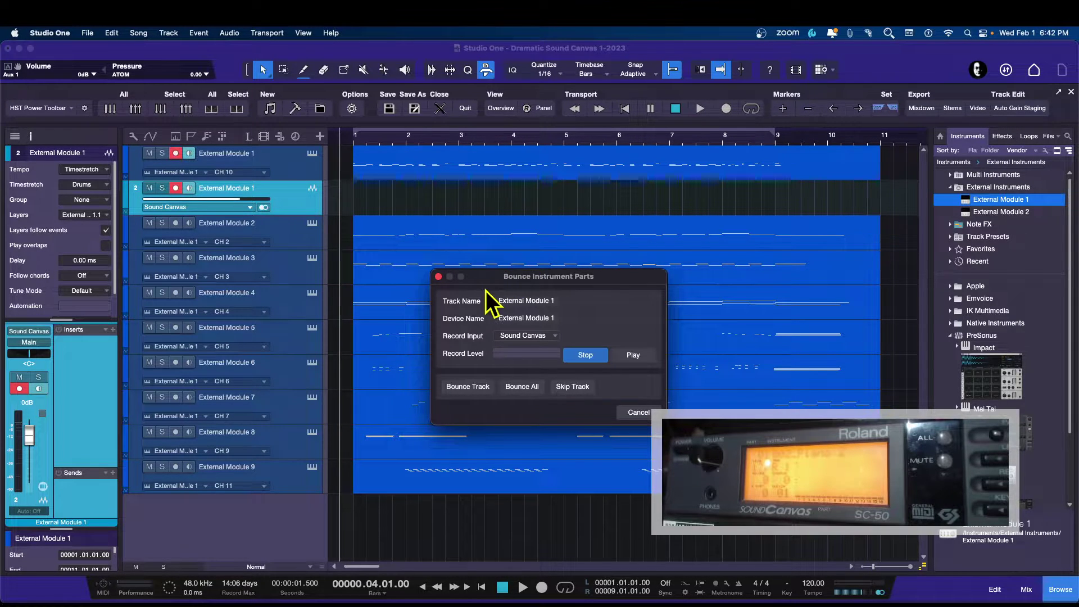
pyautogui.click(550, 336)
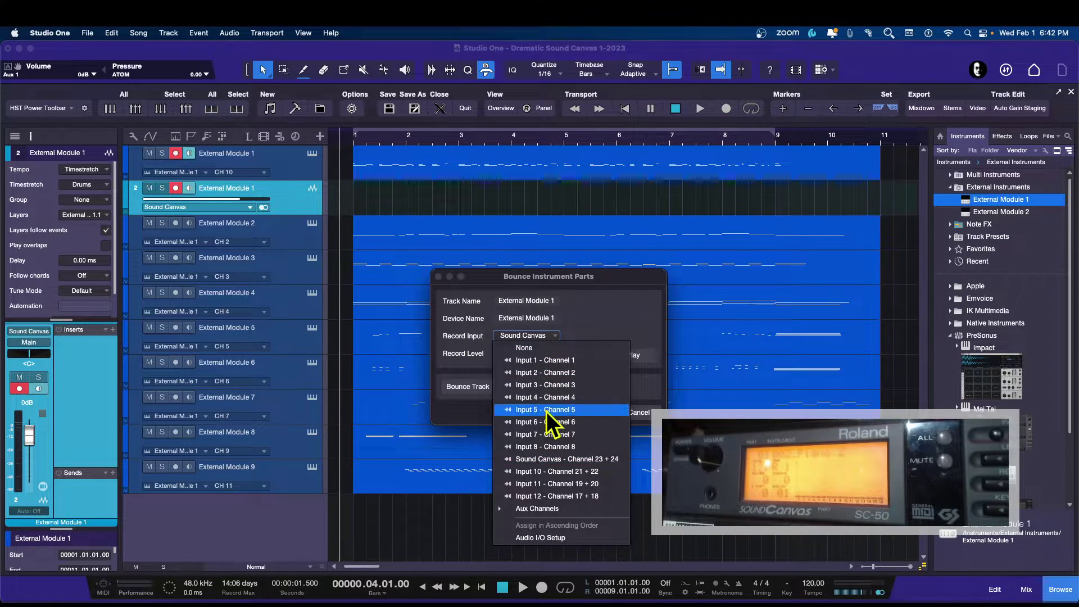
pyautogui.click(626, 309)
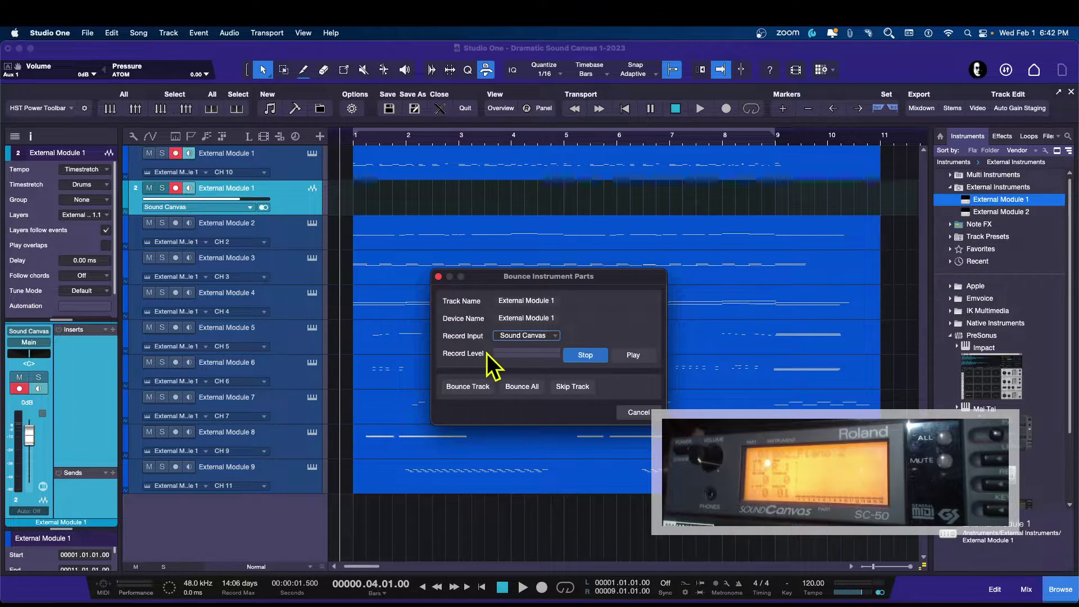
pyautogui.click(633, 356)
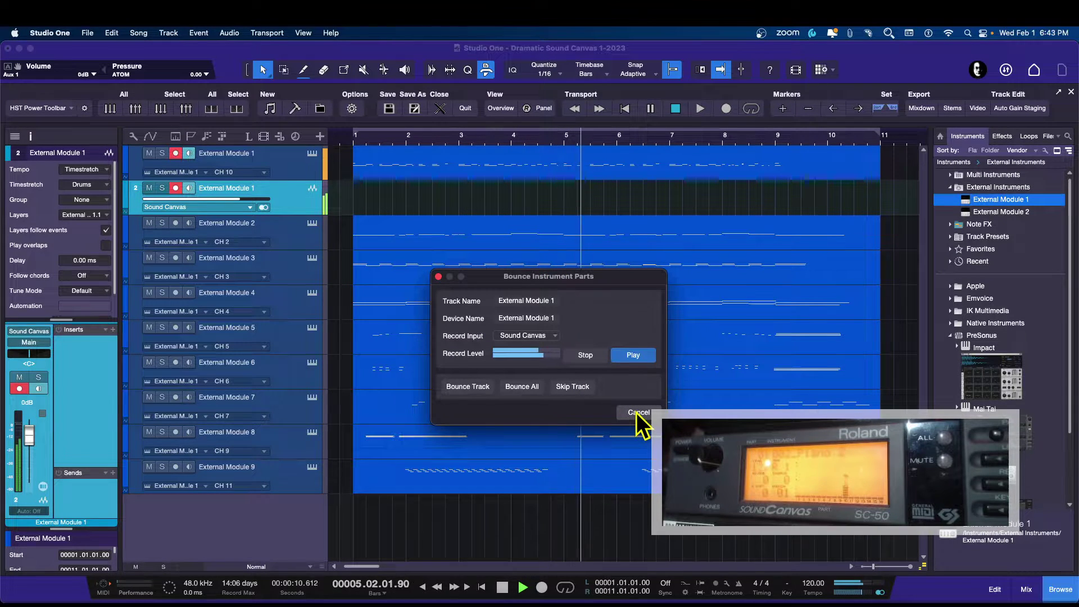
pyautogui.click(596, 360)
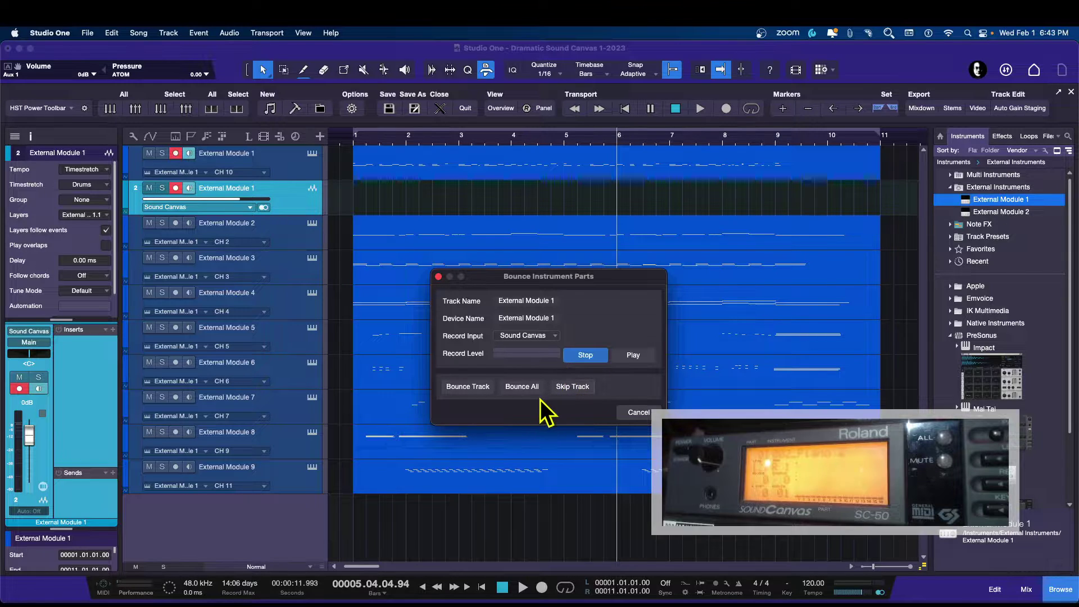
# Step: Bounce External Module 1 to audio, then marquee-select the events on tracks 3–9
pyautogui.click(465, 388)
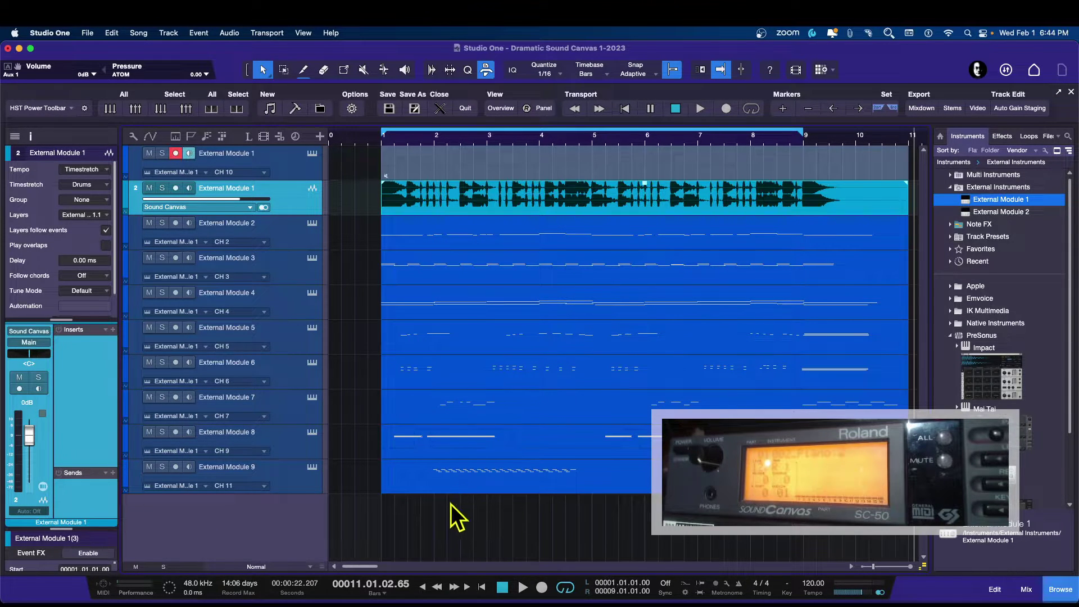
pyautogui.moveTo(407, 528); pyautogui.dragTo(646, 247)
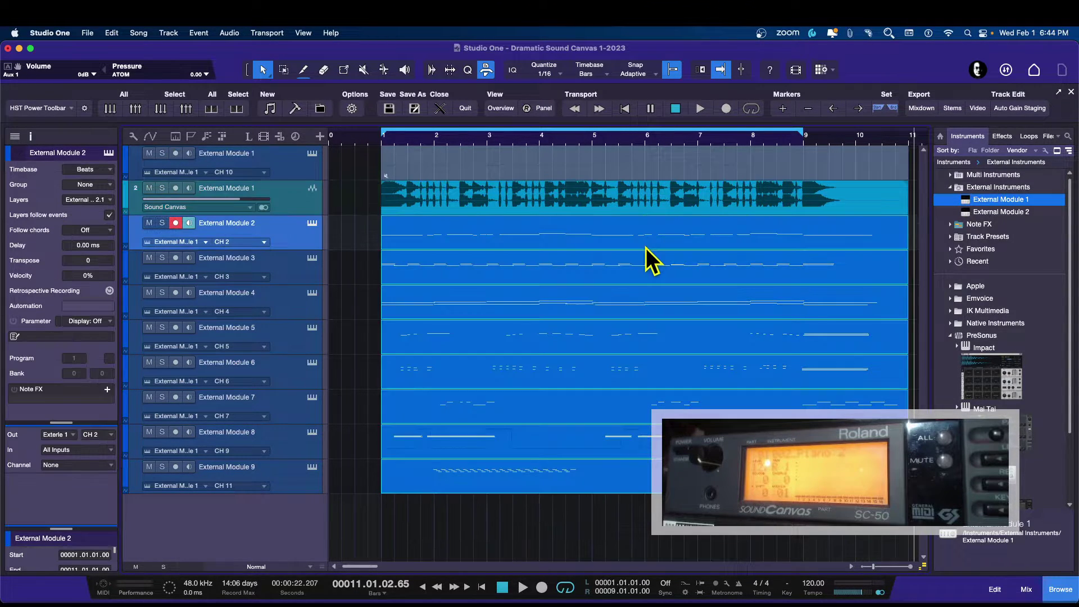
# Step: Bounce the External Module 2–9 parts to audio with Bounce All after a Play/Stop preview
pyautogui.rightClick(545, 237)
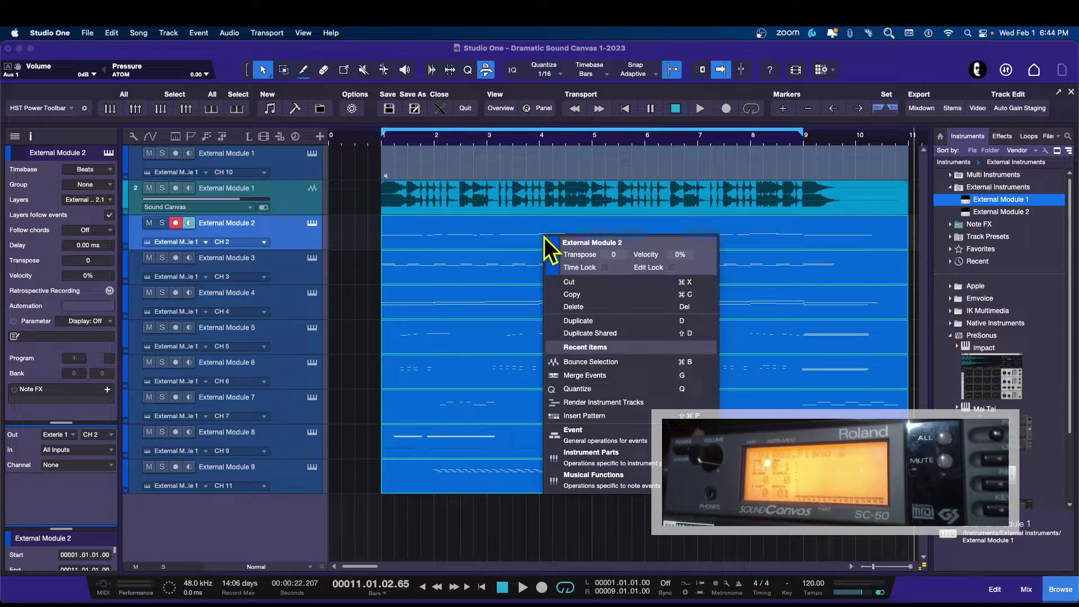
pyautogui.click(589, 364)
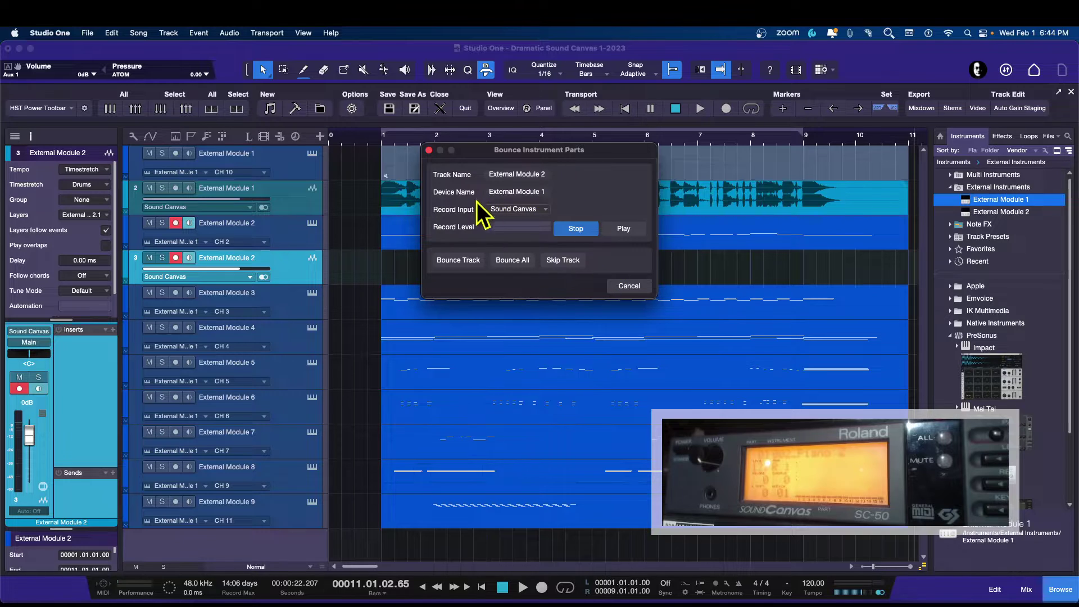
pyautogui.click(622, 227)
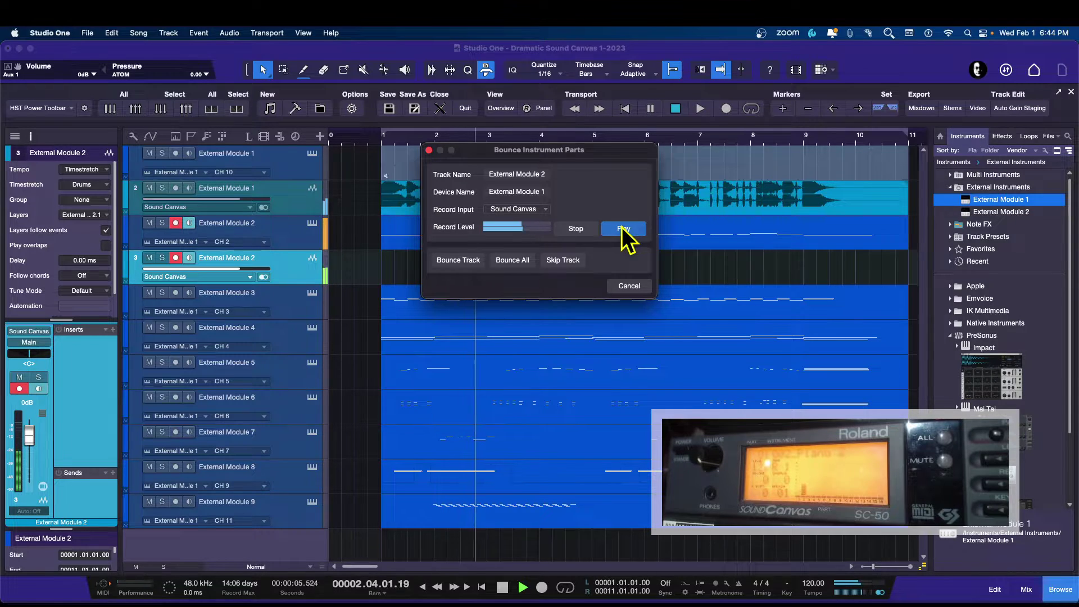
pyautogui.click(573, 231)
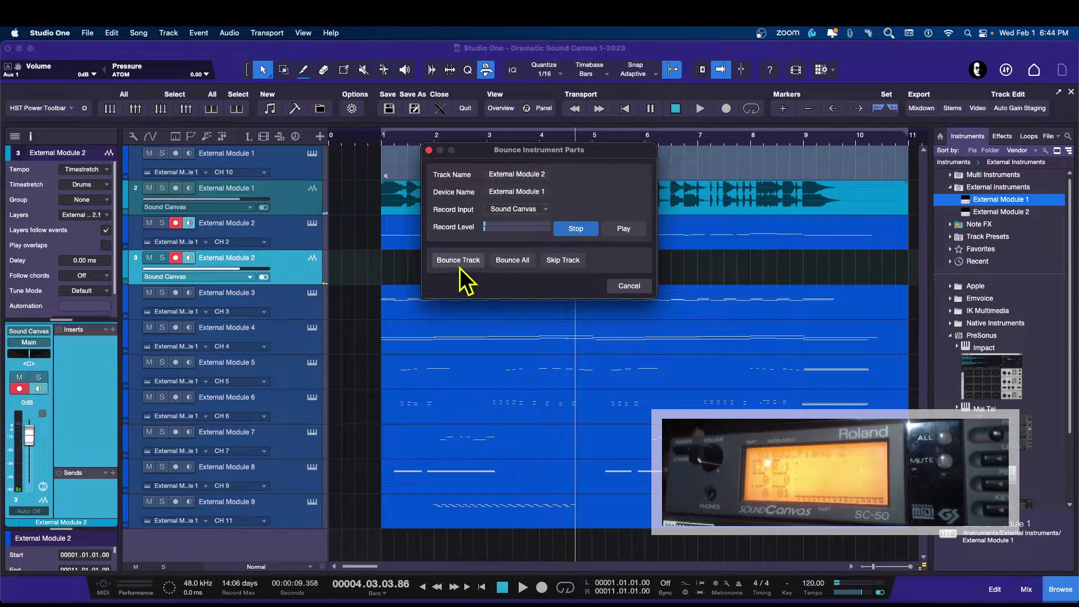
pyautogui.click(511, 260)
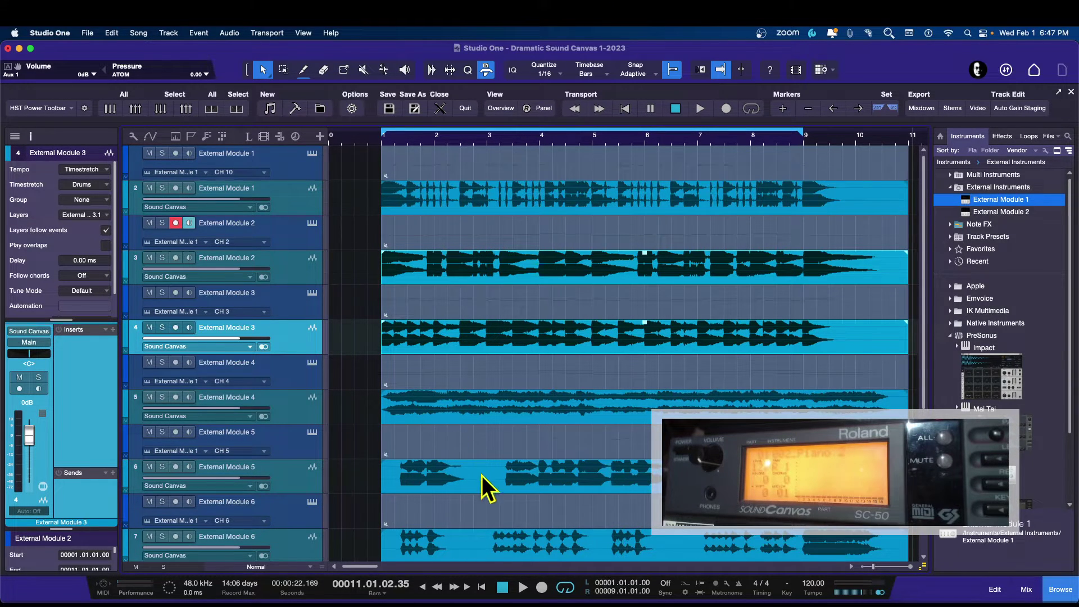
# Step: Shrink all track rows to Tiny so tracks 1–10 fit on screen
pyautogui.scroll(-4, 485, 478)
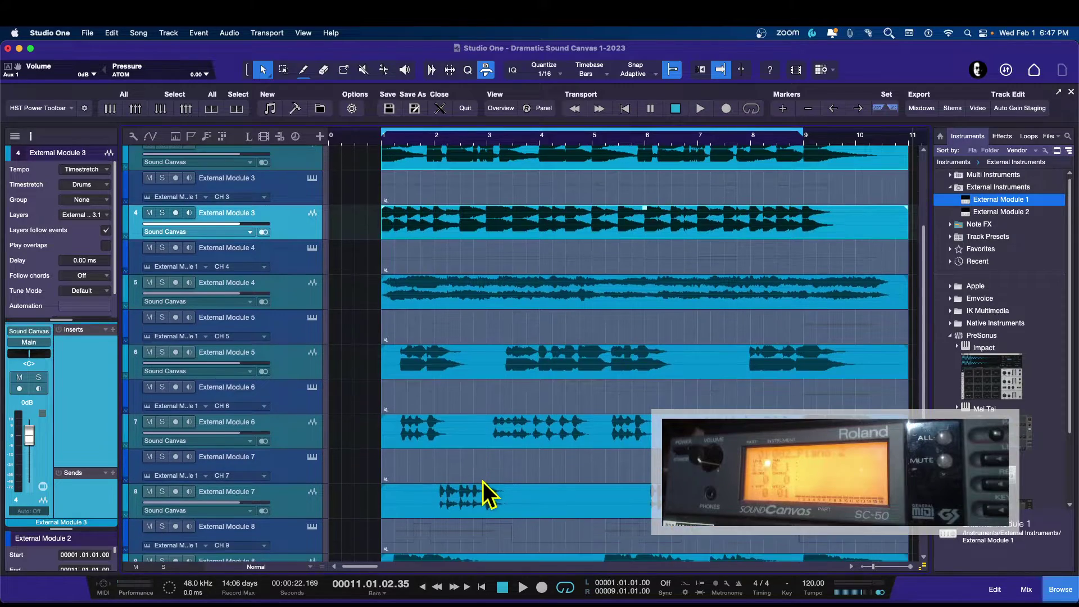
pyautogui.scroll(4, 483, 481)
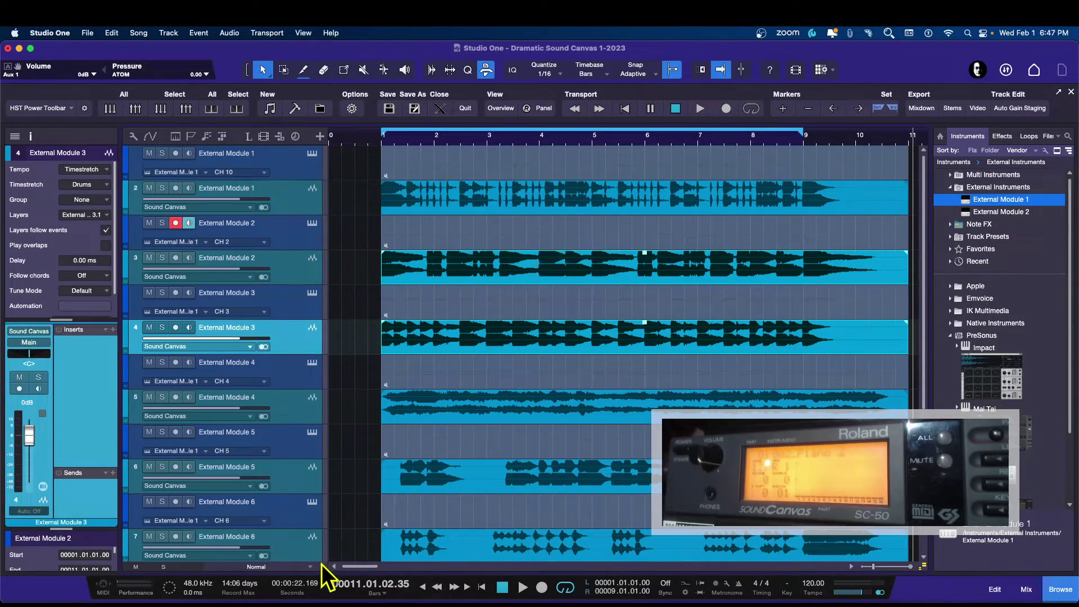
pyautogui.moveTo(322, 545); pyautogui.dragTo(319, 551)
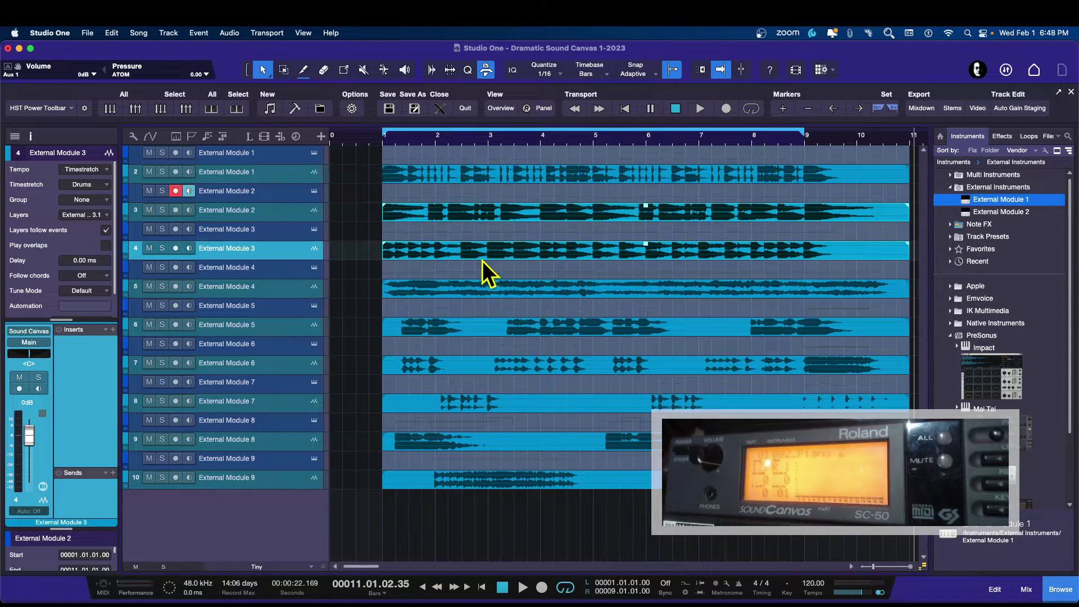
# Step: Play the bounced audio from bar 1, jump ahead to around bar 8, then stop
pyautogui.click(369, 138)
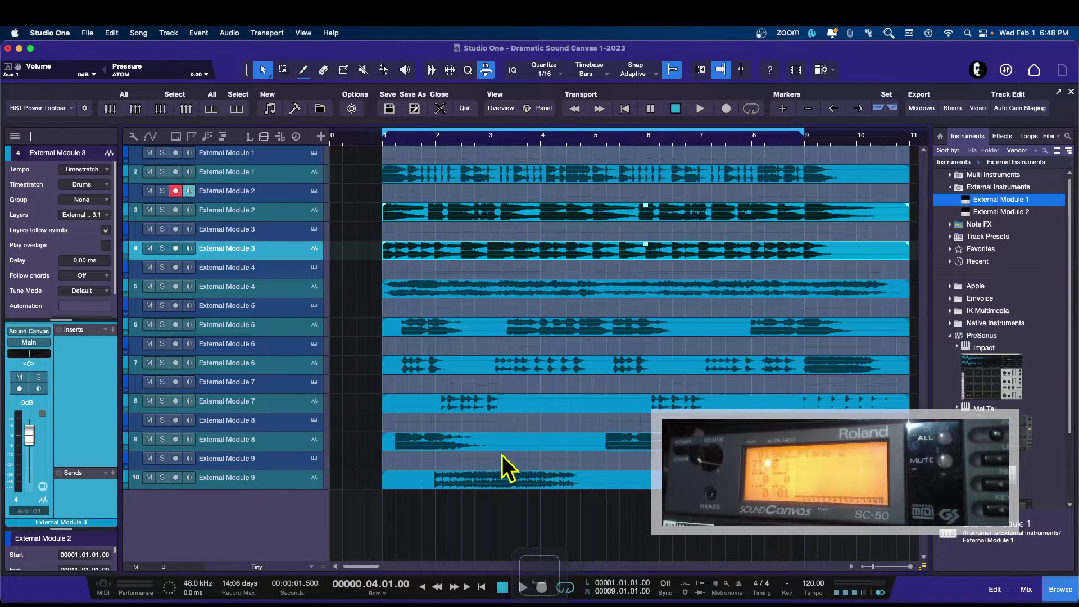
pyautogui.press('space')
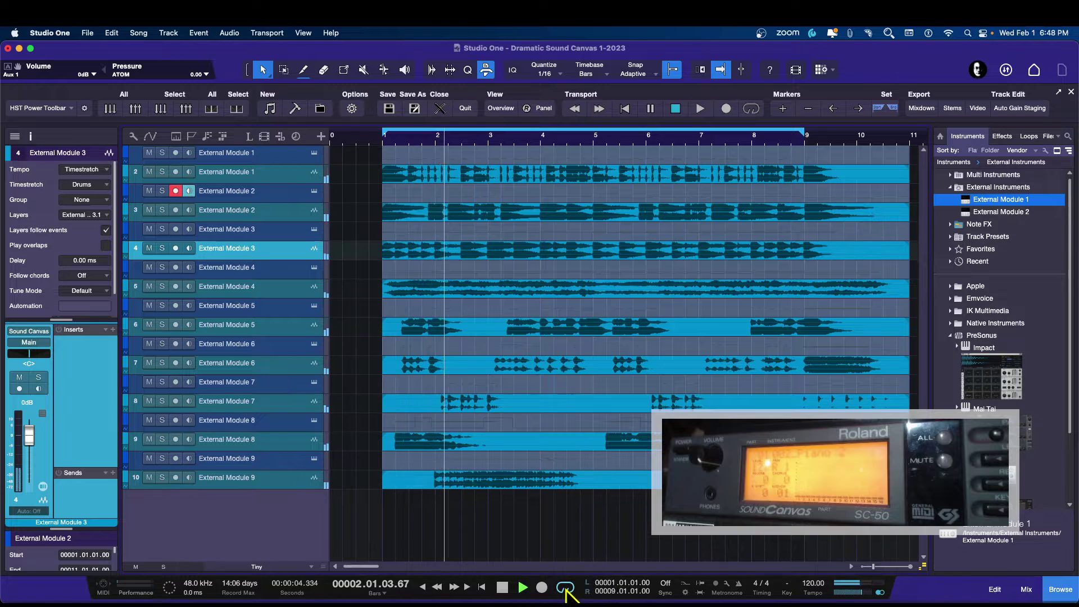
pyautogui.click(777, 139)
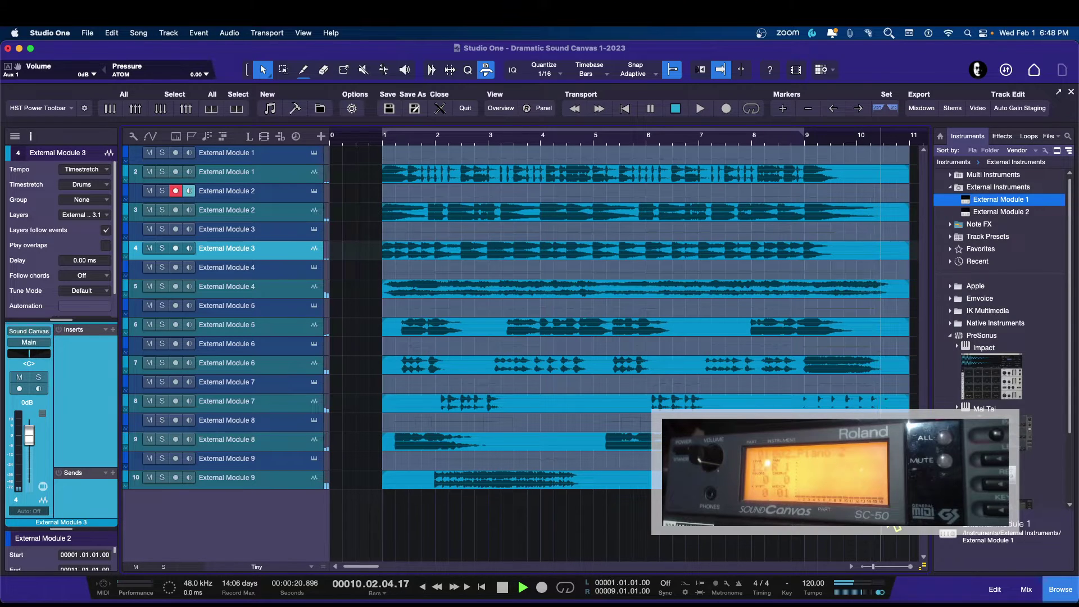
pyautogui.press('space')
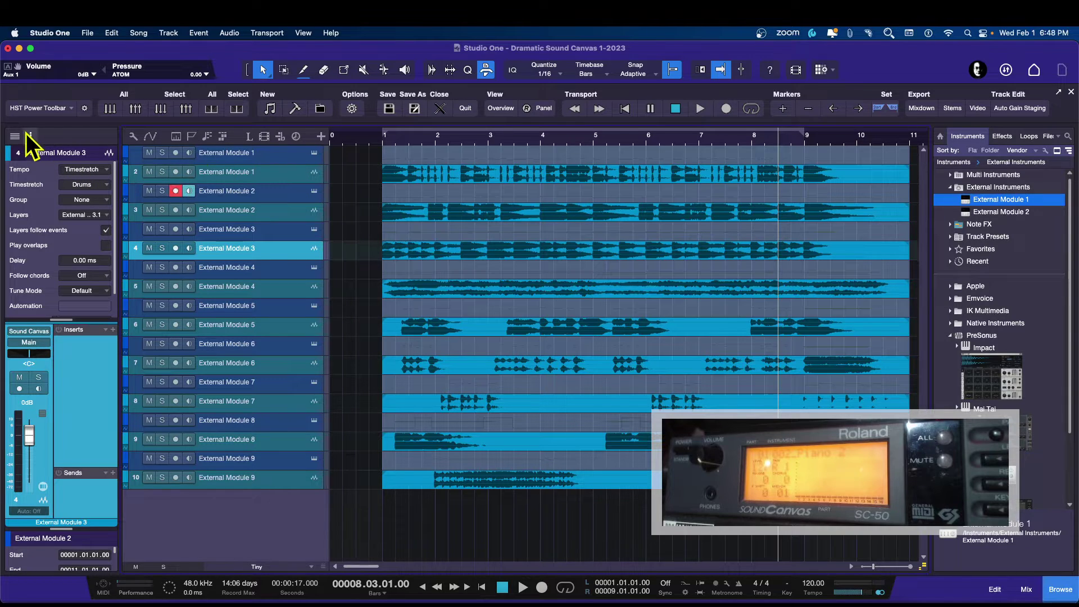
# Step: Hide External Module MIDI tracks 1–5 and 7–9 together, then open the mix console
pyautogui.click(274, 157)
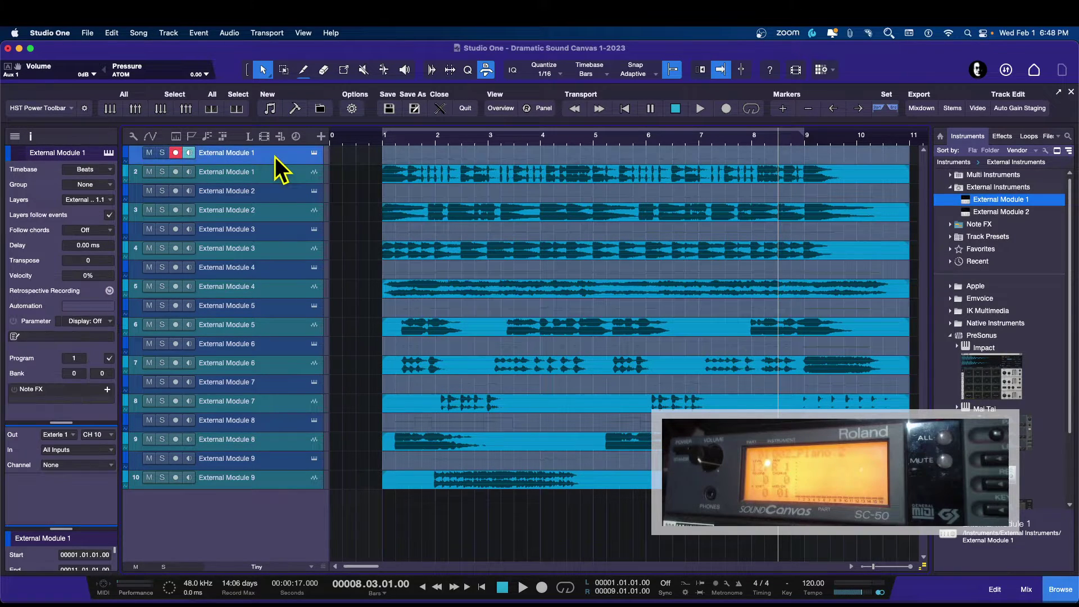
pyautogui.keyDown('super'); pyautogui.click(286, 194); pyautogui.keyUp('super')
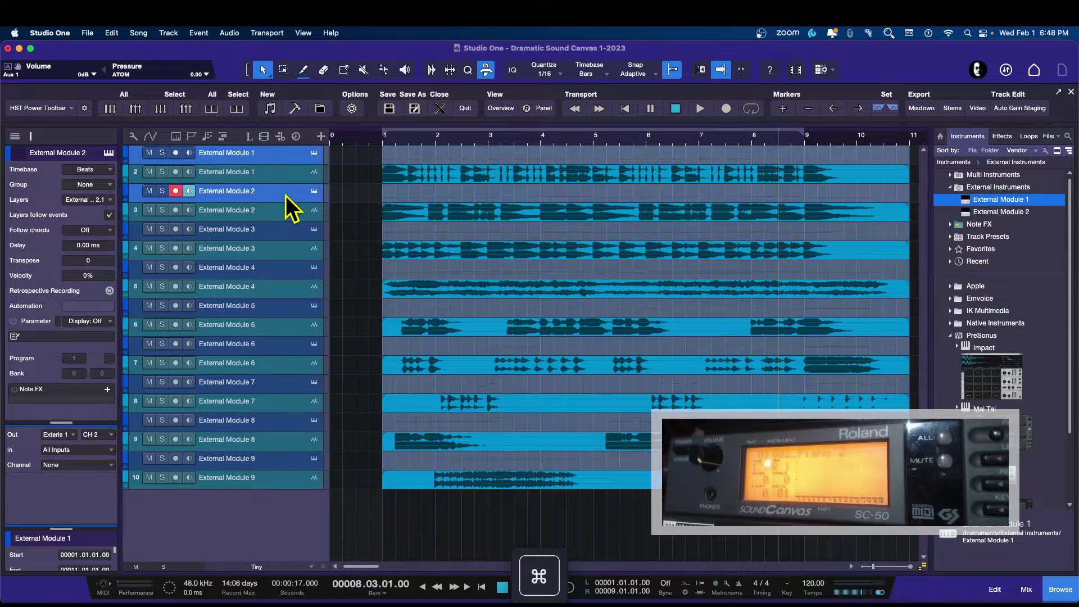
pyautogui.keyDown('super'); pyautogui.click(283, 231); pyautogui.keyUp('super')
pyautogui.keyDown('super'); pyautogui.click(280, 271); pyautogui.keyUp('super')
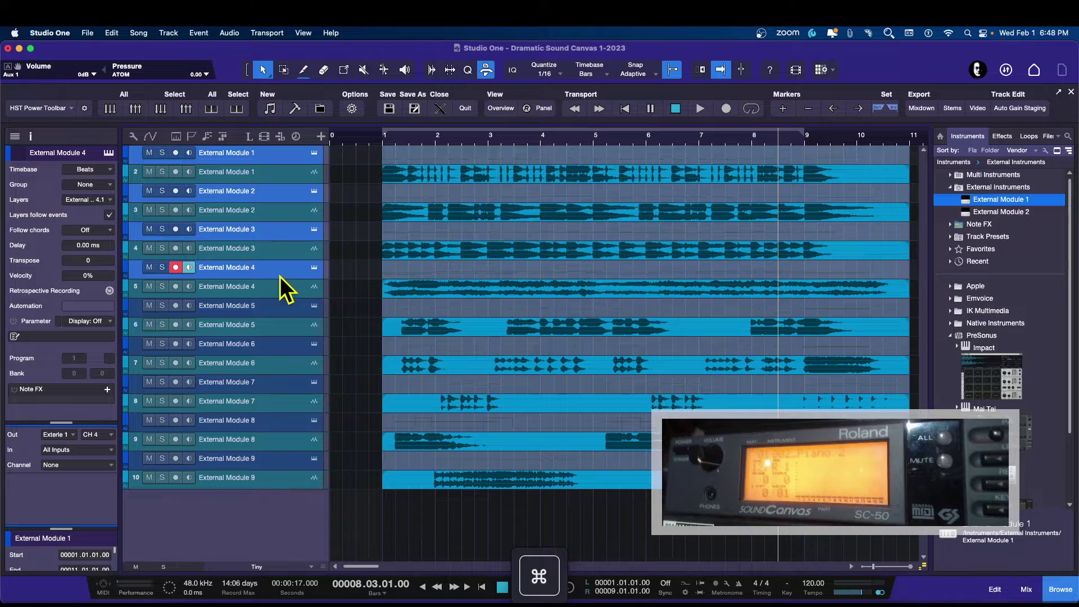
pyautogui.keyDown('super'); pyautogui.click(277, 308); pyautogui.keyUp('super')
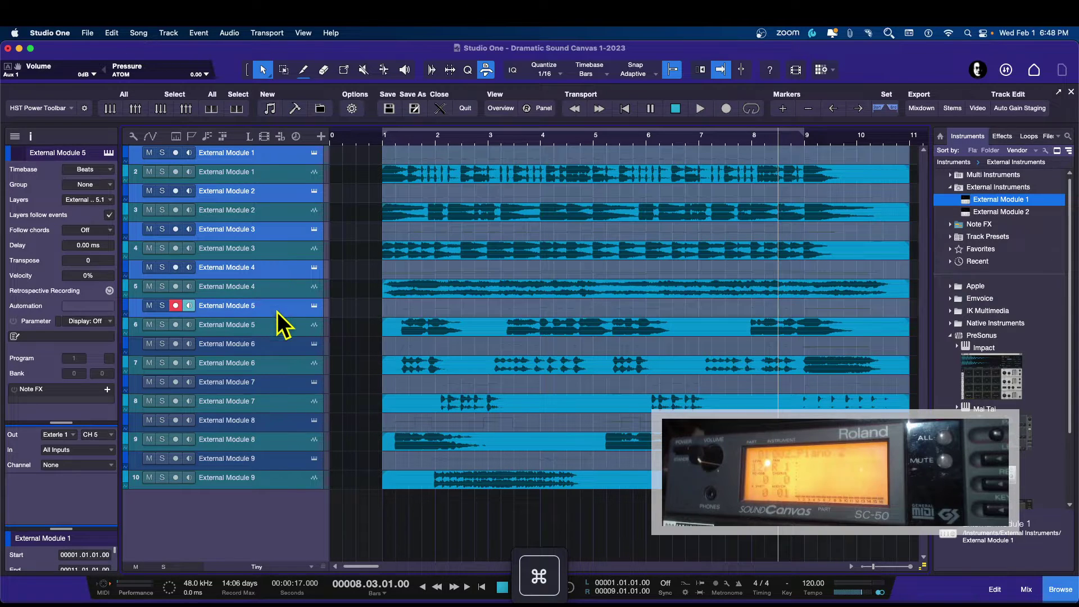
pyautogui.click(277, 382)
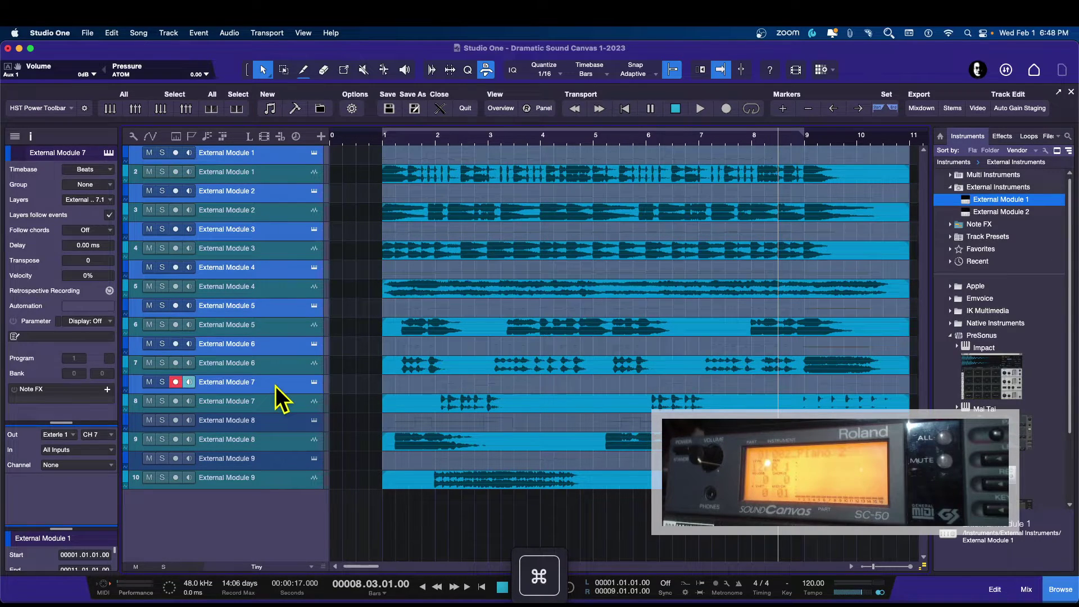
pyautogui.click(276, 425)
pyautogui.click(276, 459)
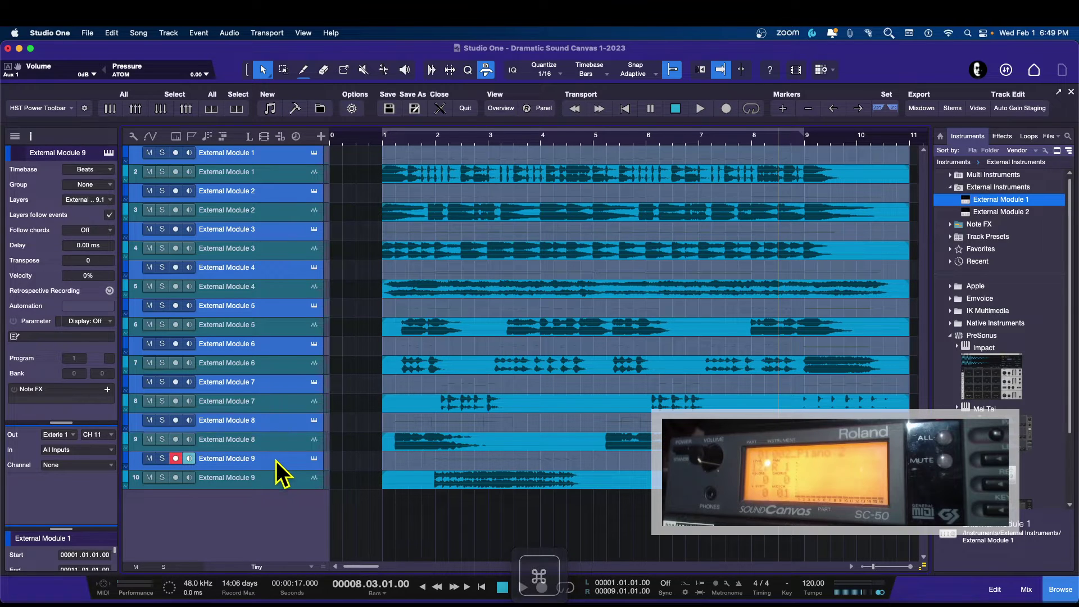
pyautogui.rightClick(275, 461)
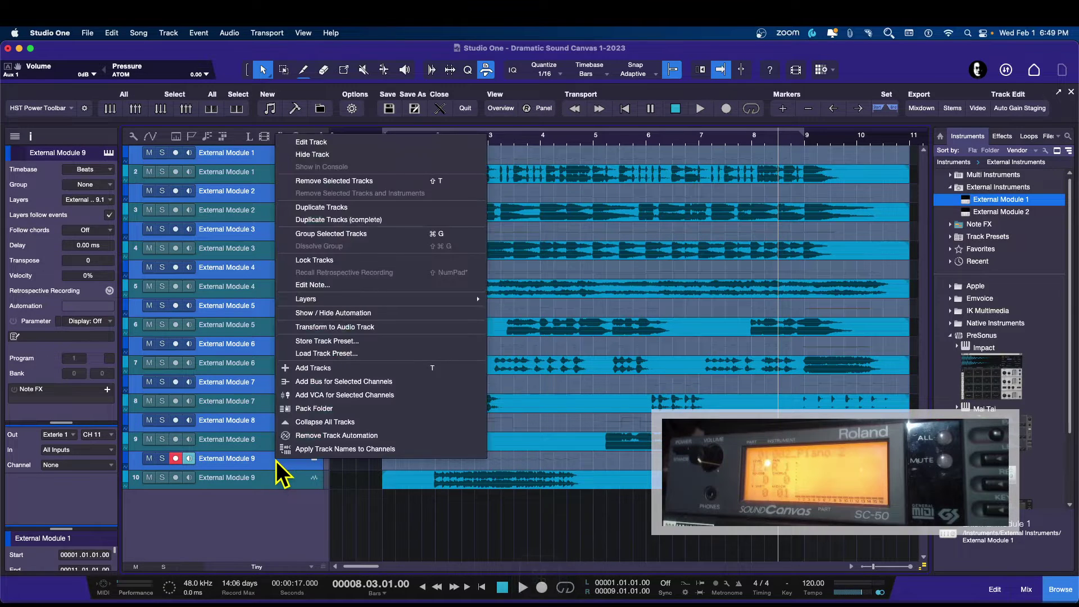
pyautogui.click(308, 155)
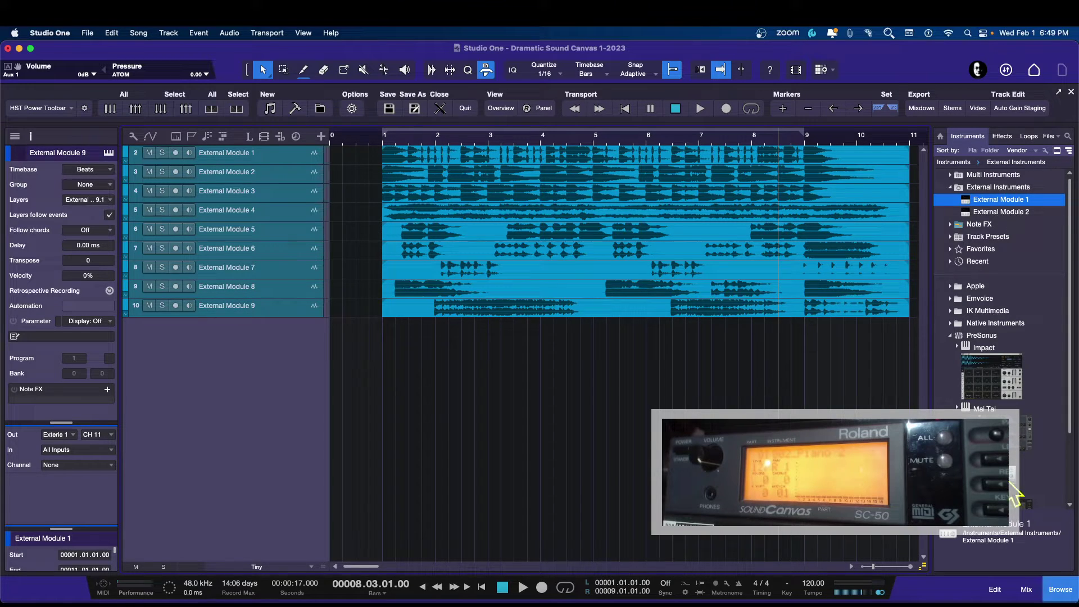
pyautogui.click(1027, 590)
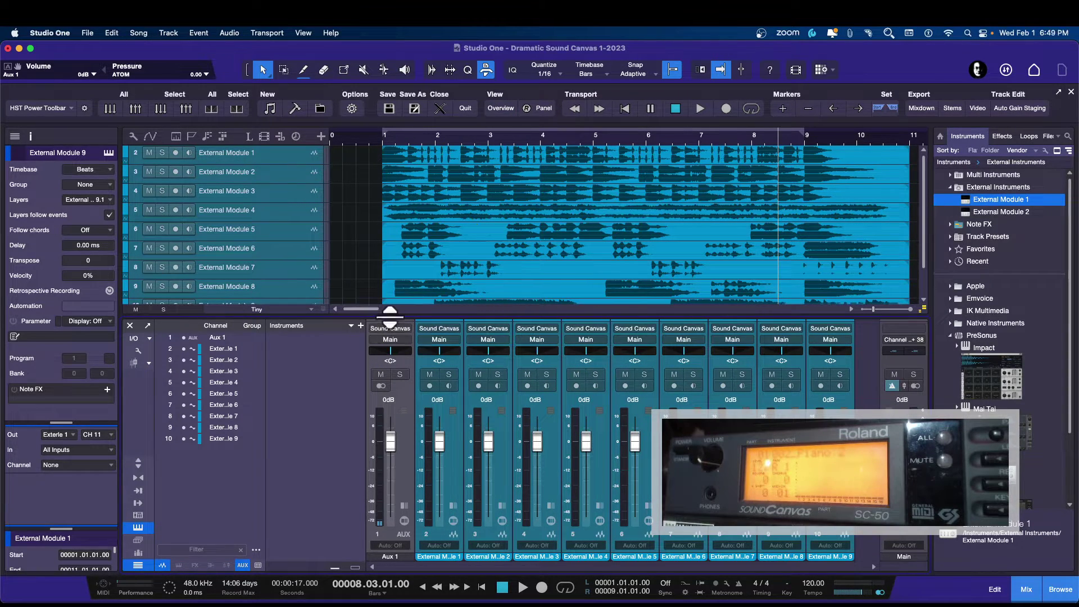
# Step: Enlarge the arrangement, play from bar 1, save the song, and open the Track List
pyautogui.moveTo(388, 316); pyautogui.dragTo(388, 358)
pyautogui.click(386, 145)
pyautogui.press('space')
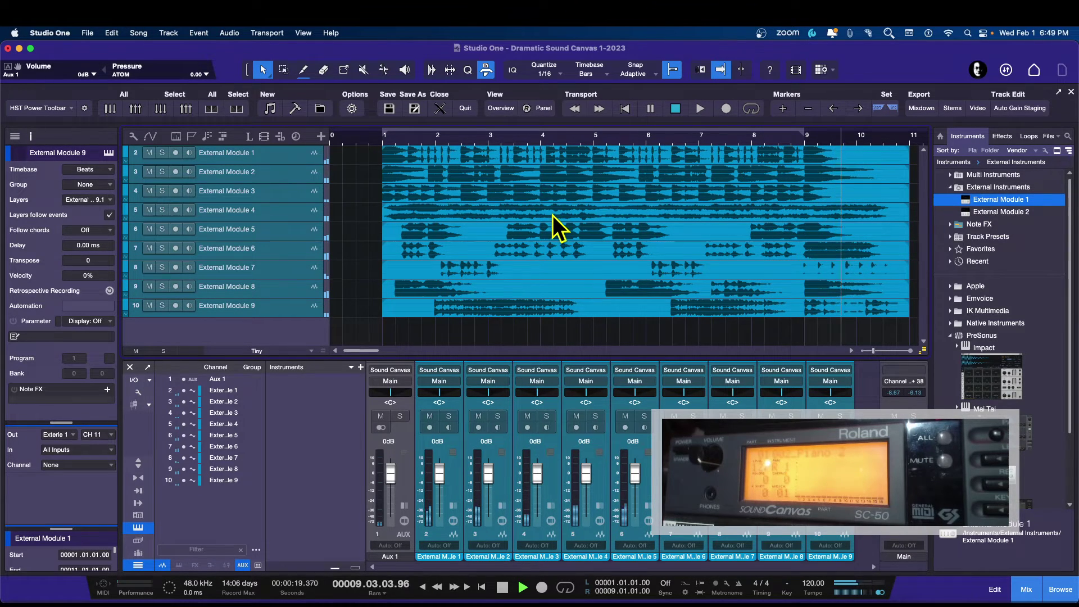
pyautogui.press('space')
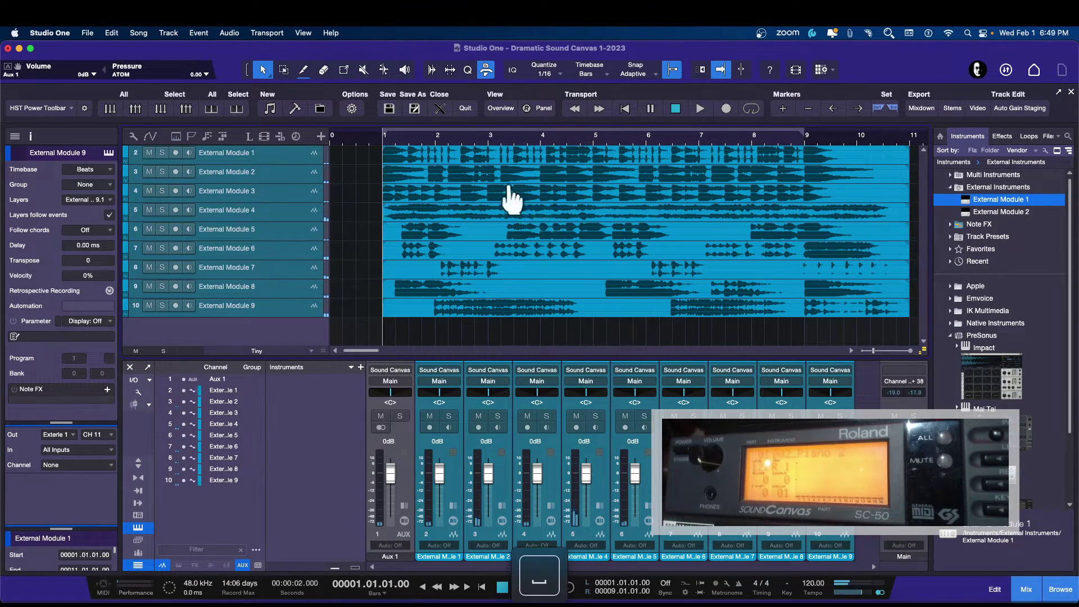
pyautogui.click(394, 108)
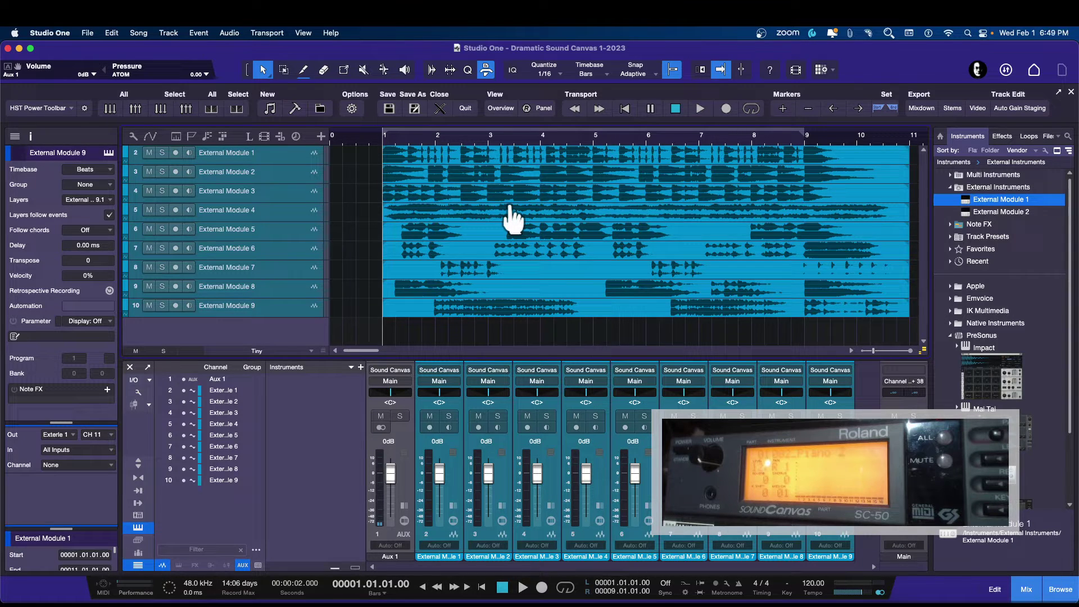
pyautogui.click(15, 136)
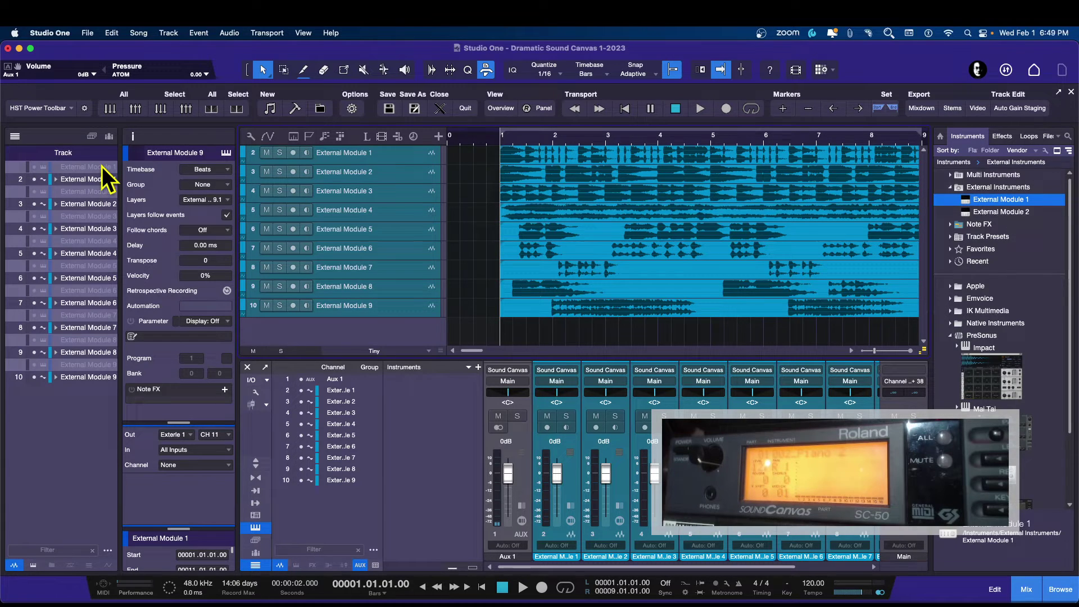
# Step: Make the External Module 1 MIDI track visible in the Track List and select its header
pyautogui.click(35, 167)
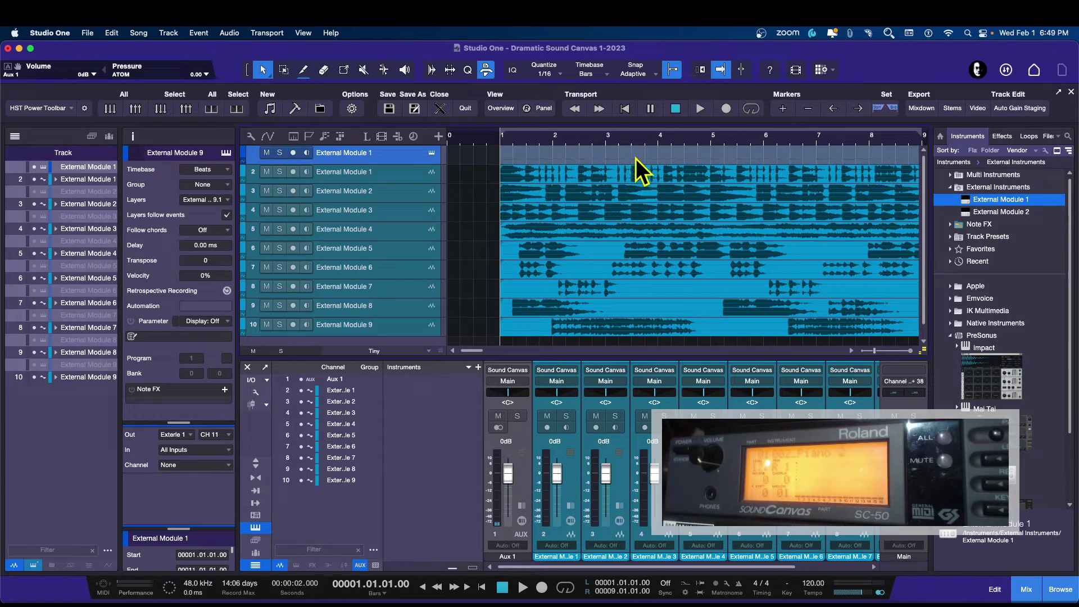
pyautogui.click(34, 167)
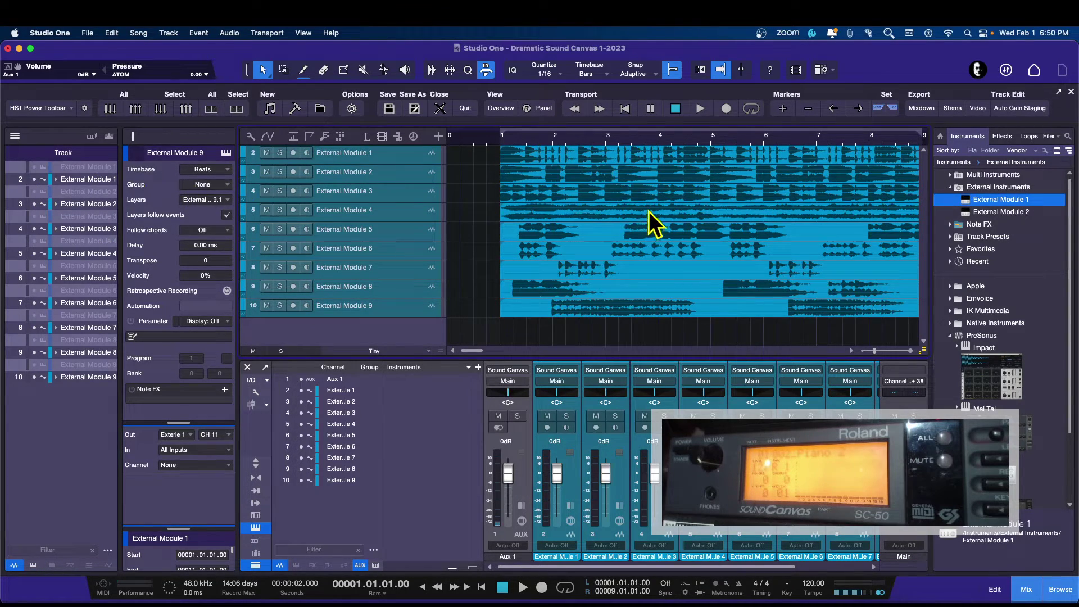
pyautogui.click(35, 168)
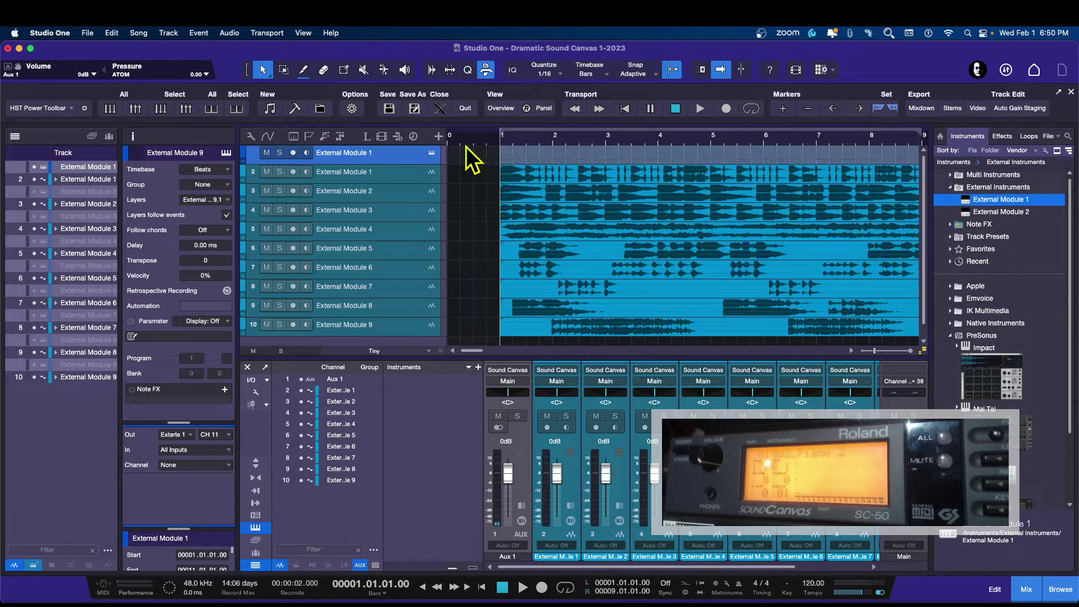
pyautogui.click(409, 153)
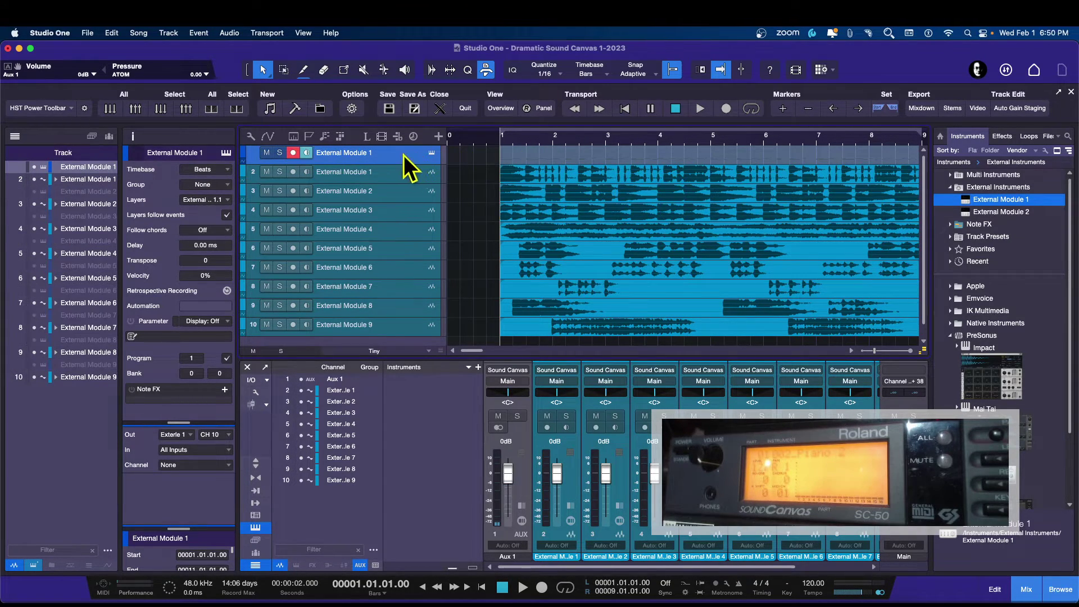